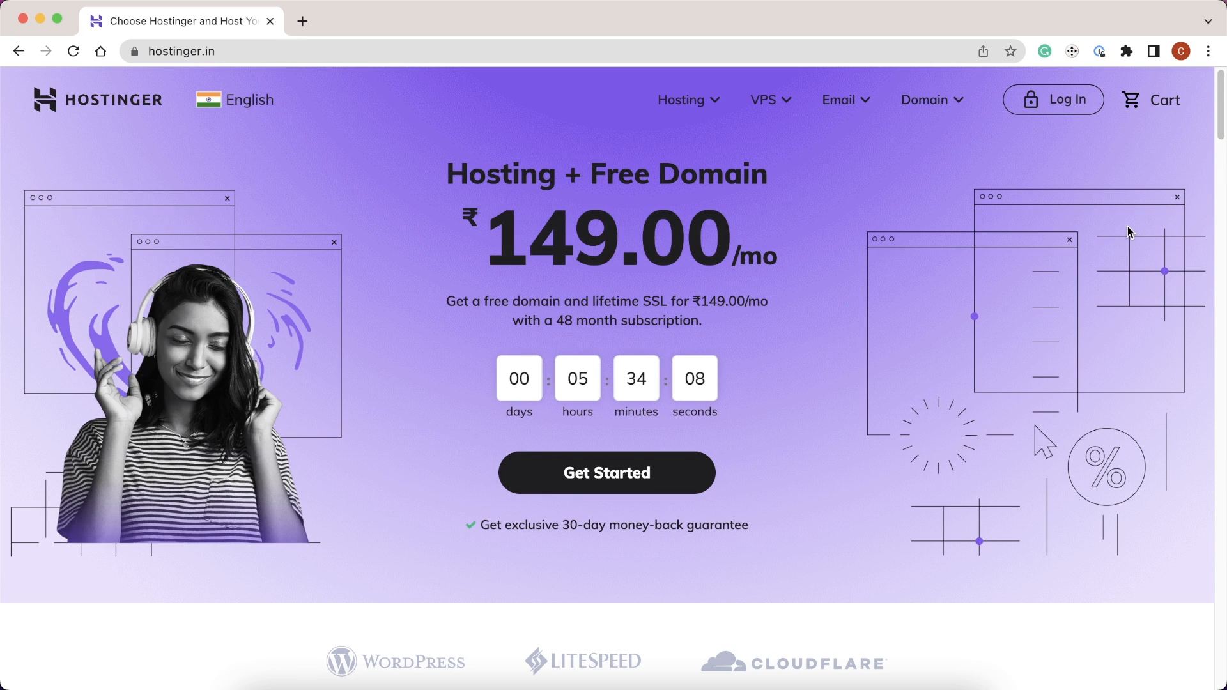
- Choose the Best Web Hosting (Premium) plan on the 48-month term
left_click(614, 470)
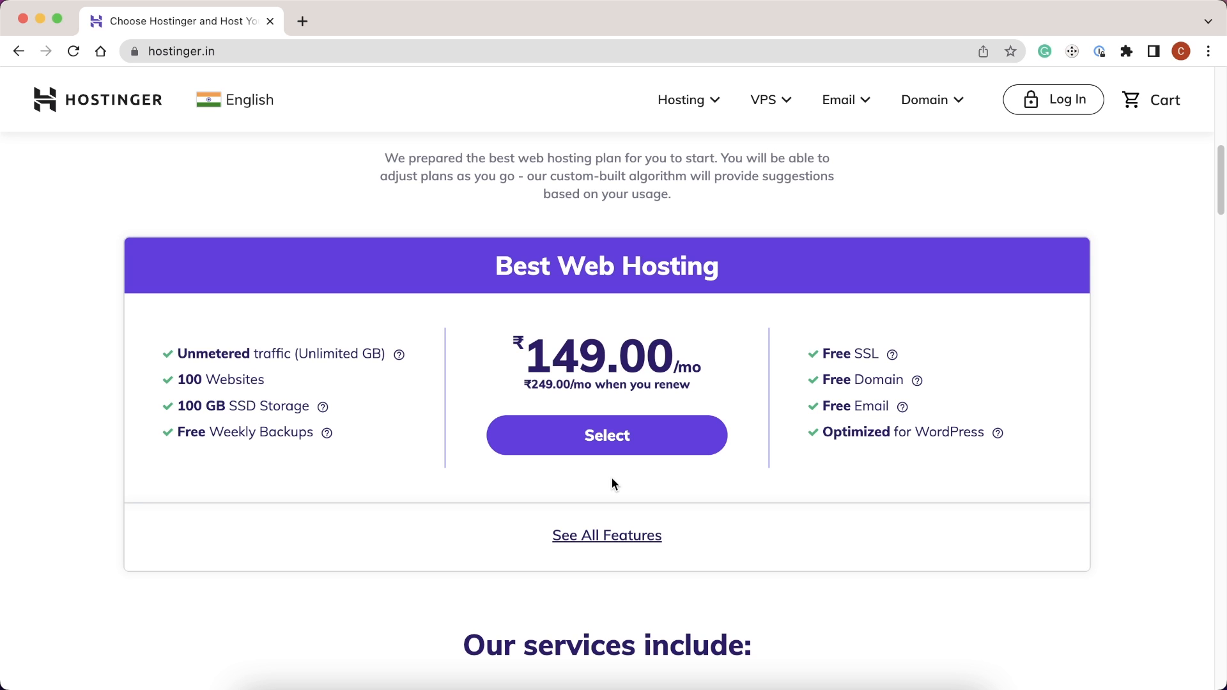
left_click(619, 443)
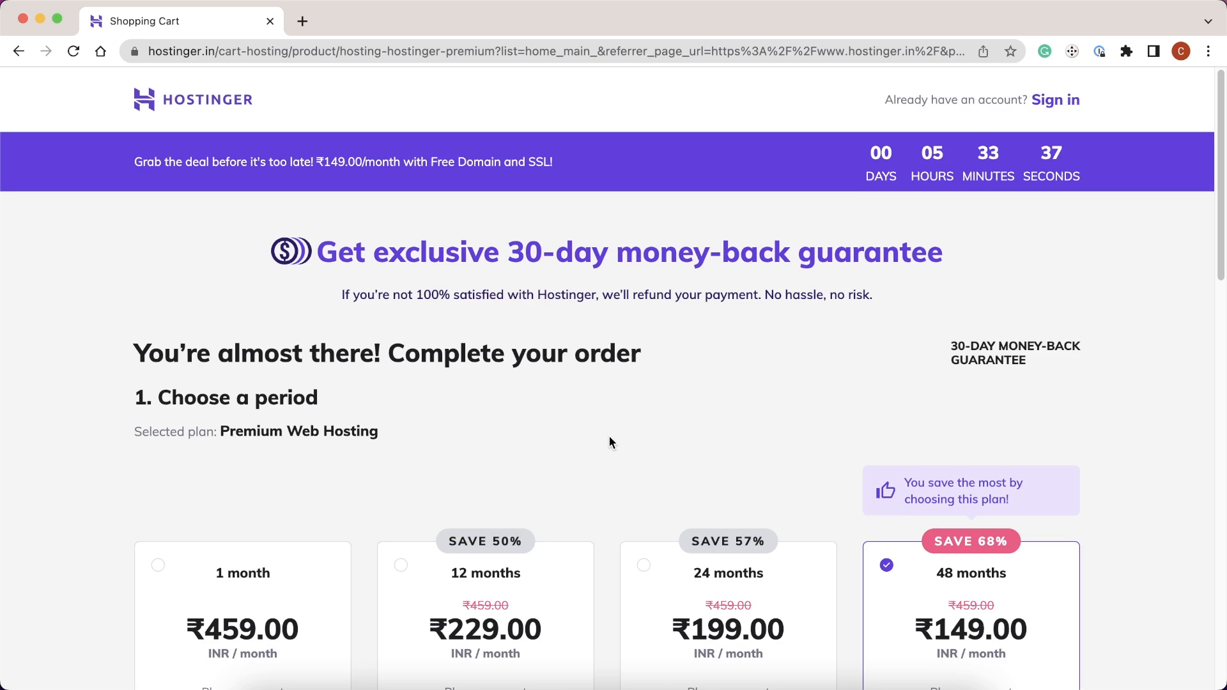
scroll(609, 441, "down", 4)
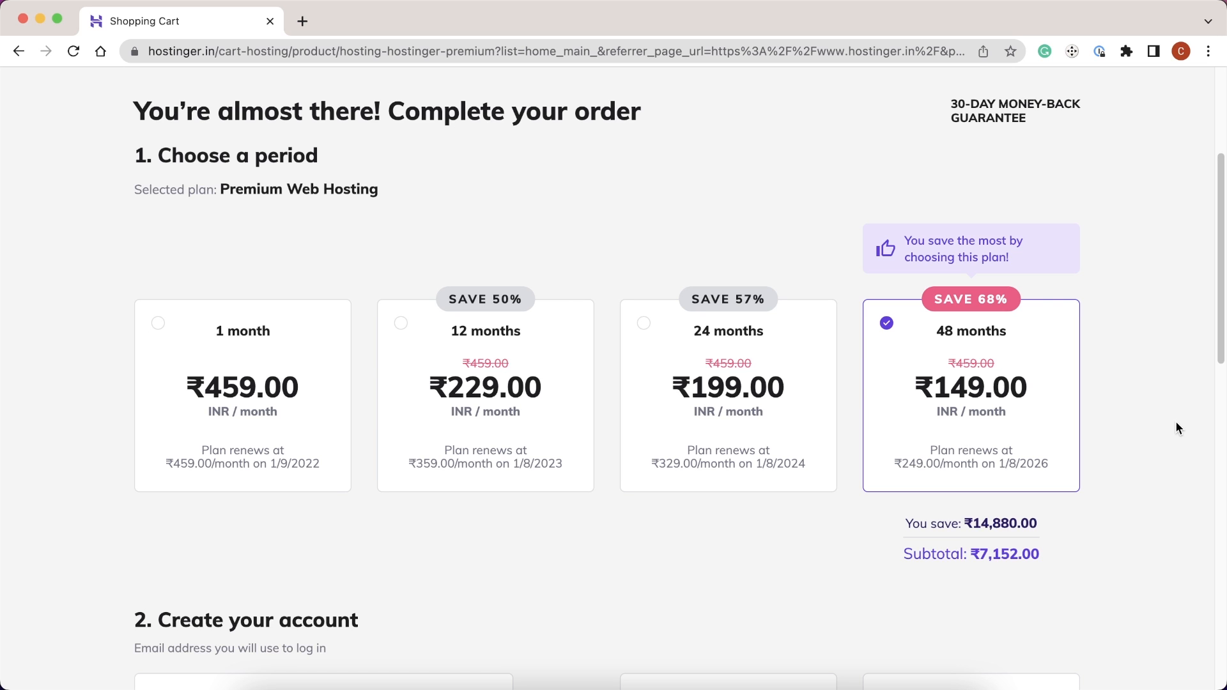
scroll(1188, 353, "down", 5)
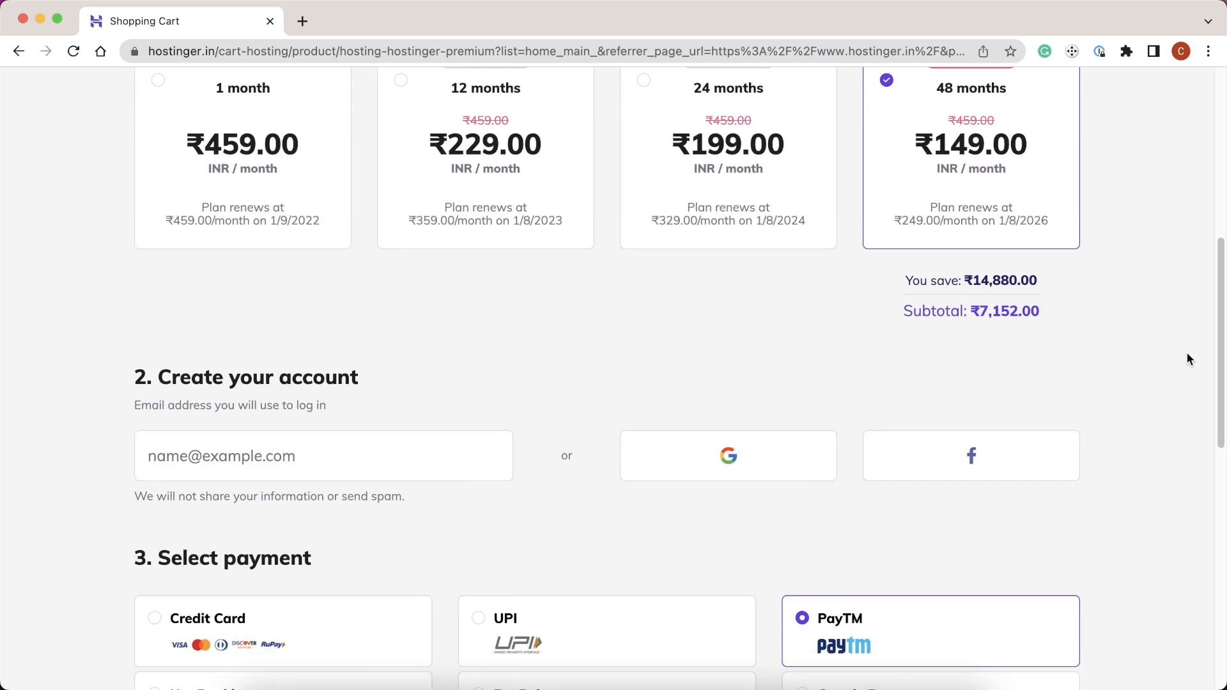
scroll(1187, 353, "down", 3)
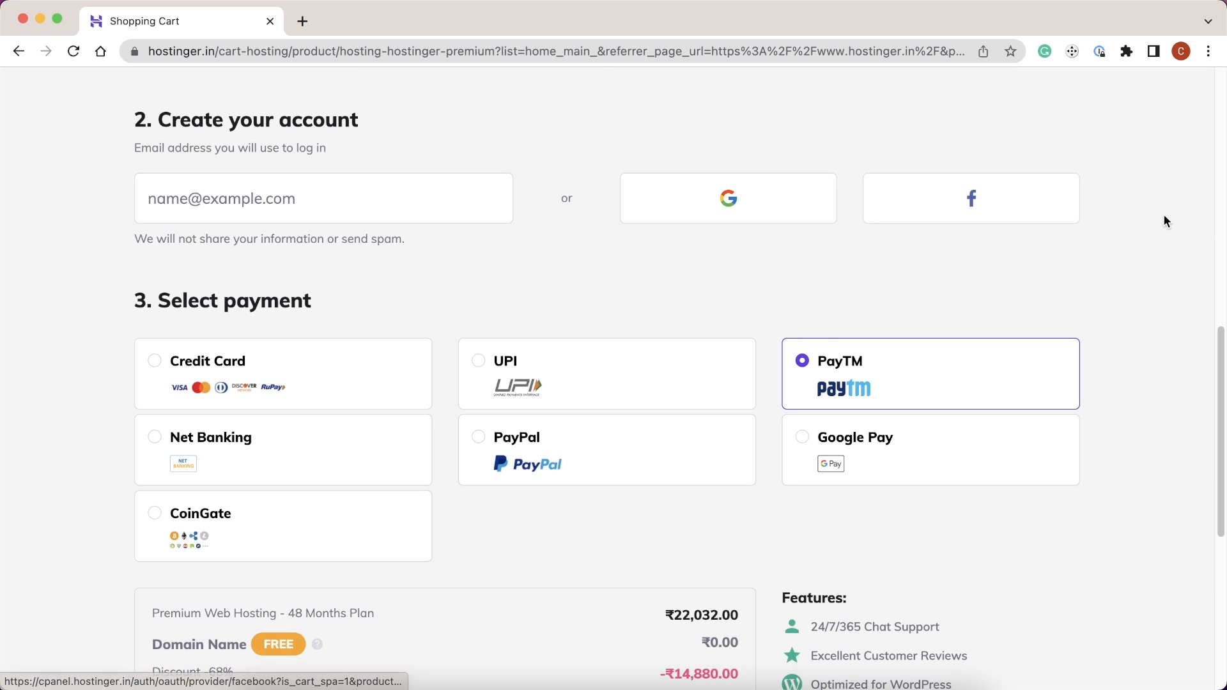
scroll(1165, 216, "down", 3)
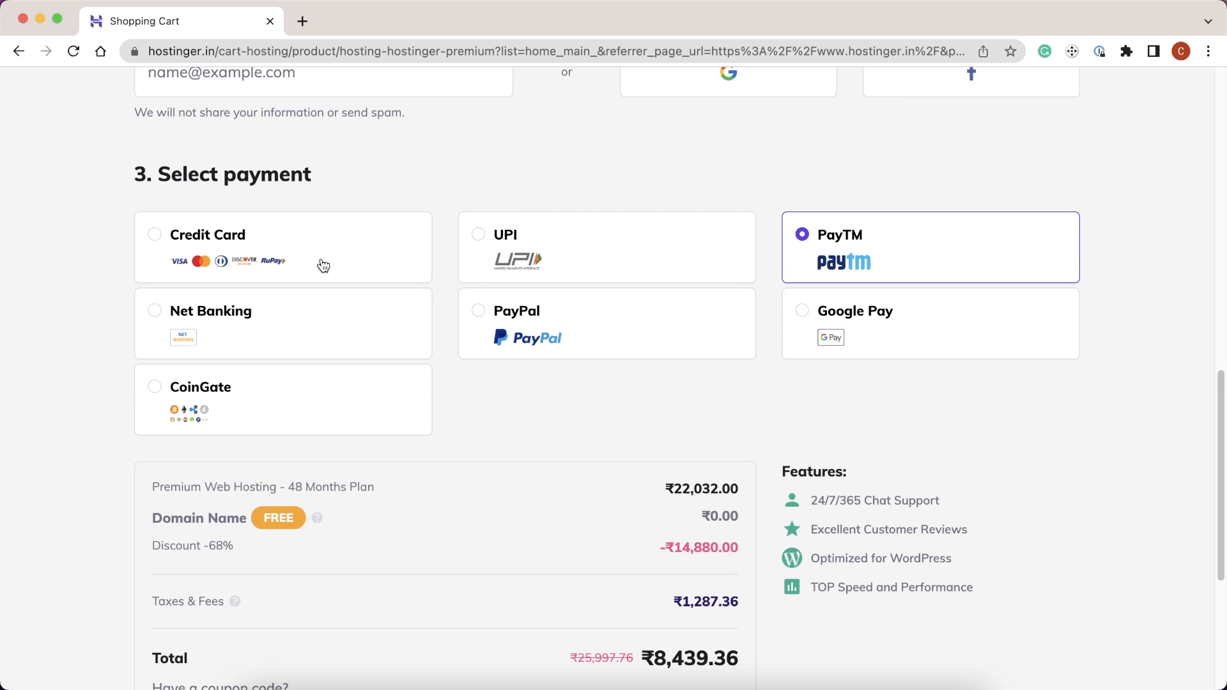
scroll(1144, 297, "down", 1)
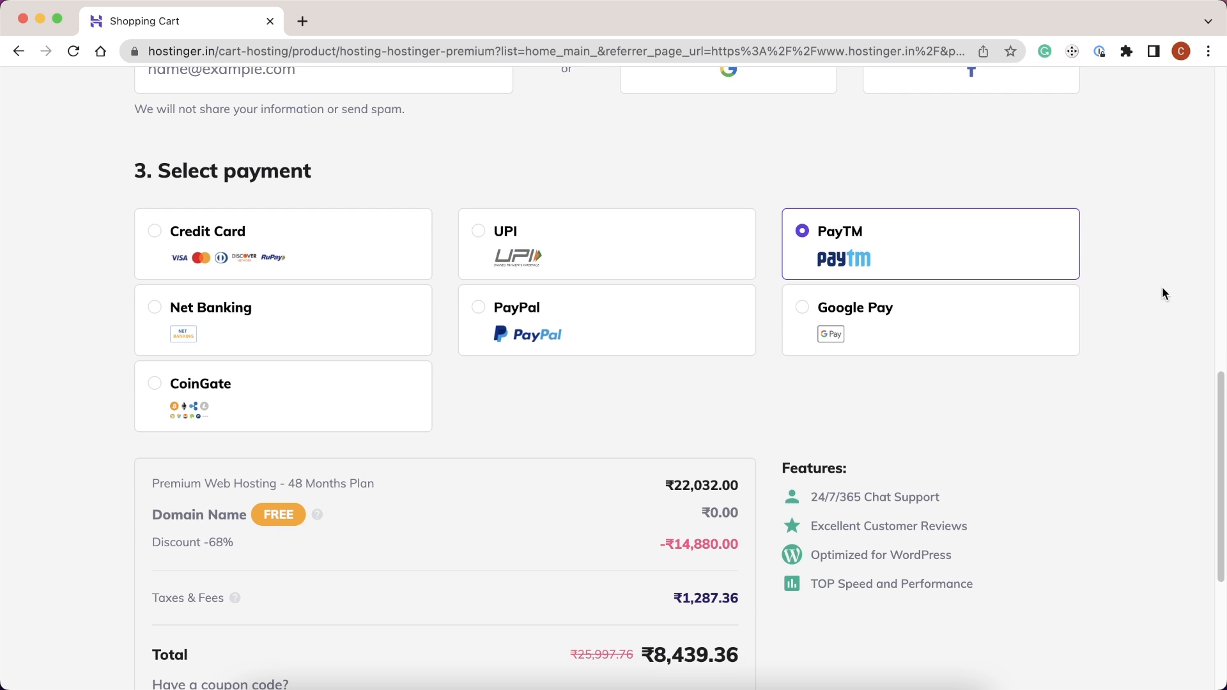
scroll(1162, 293, "down", 3)
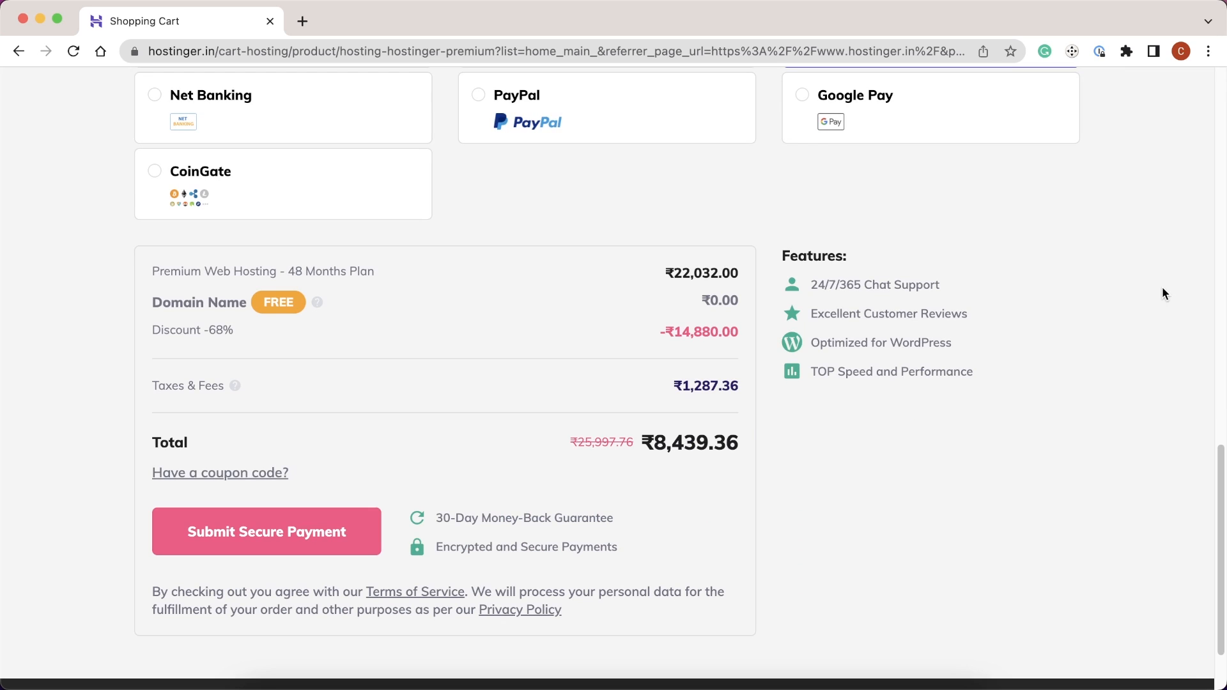
scroll(1162, 291, "down", 1)
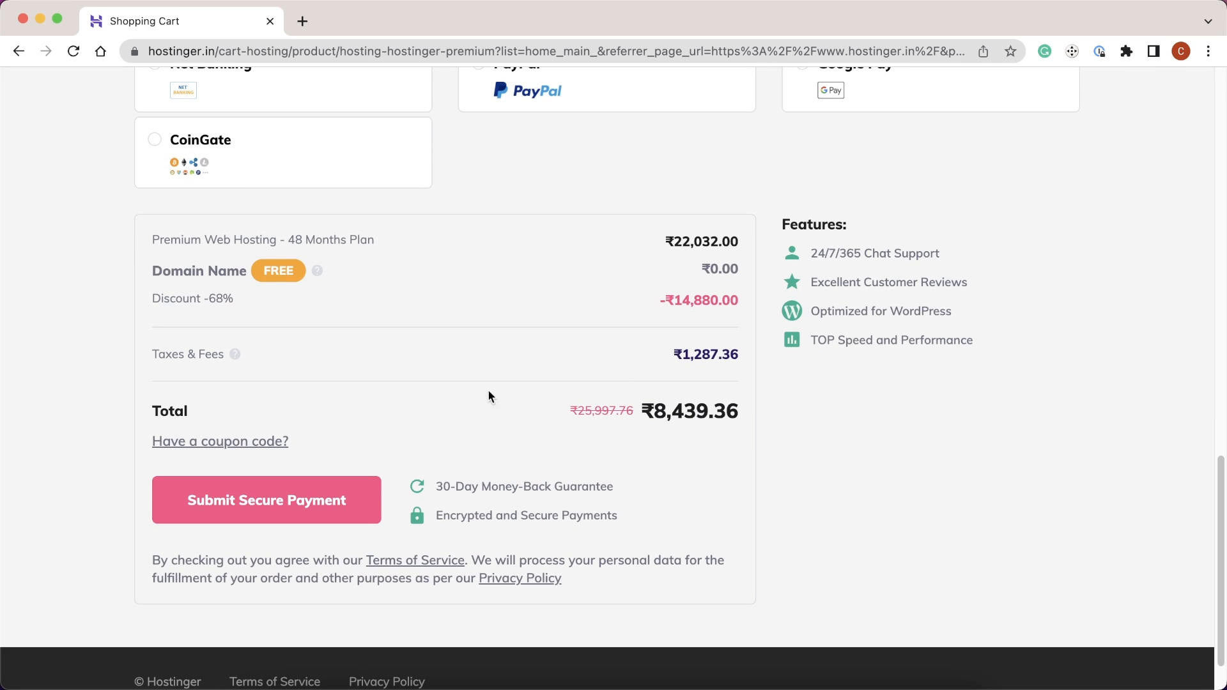
- Apply coupon code HI10 to the hosting order
left_click(261, 442)
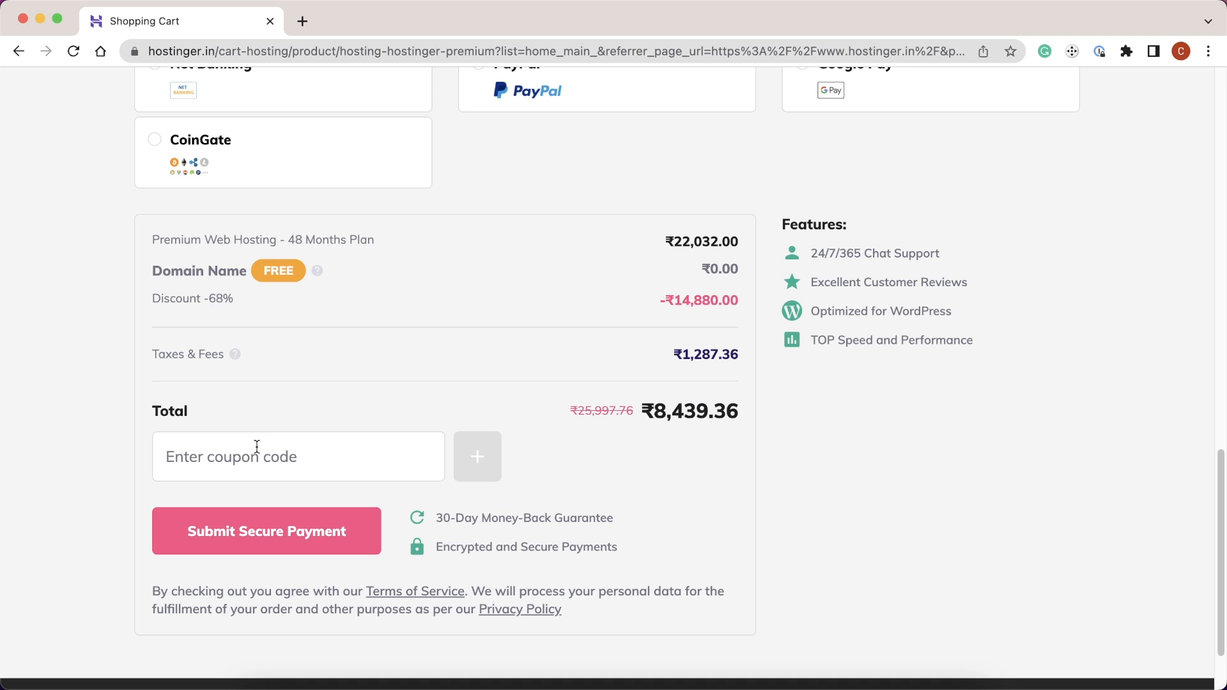
type("HI10")
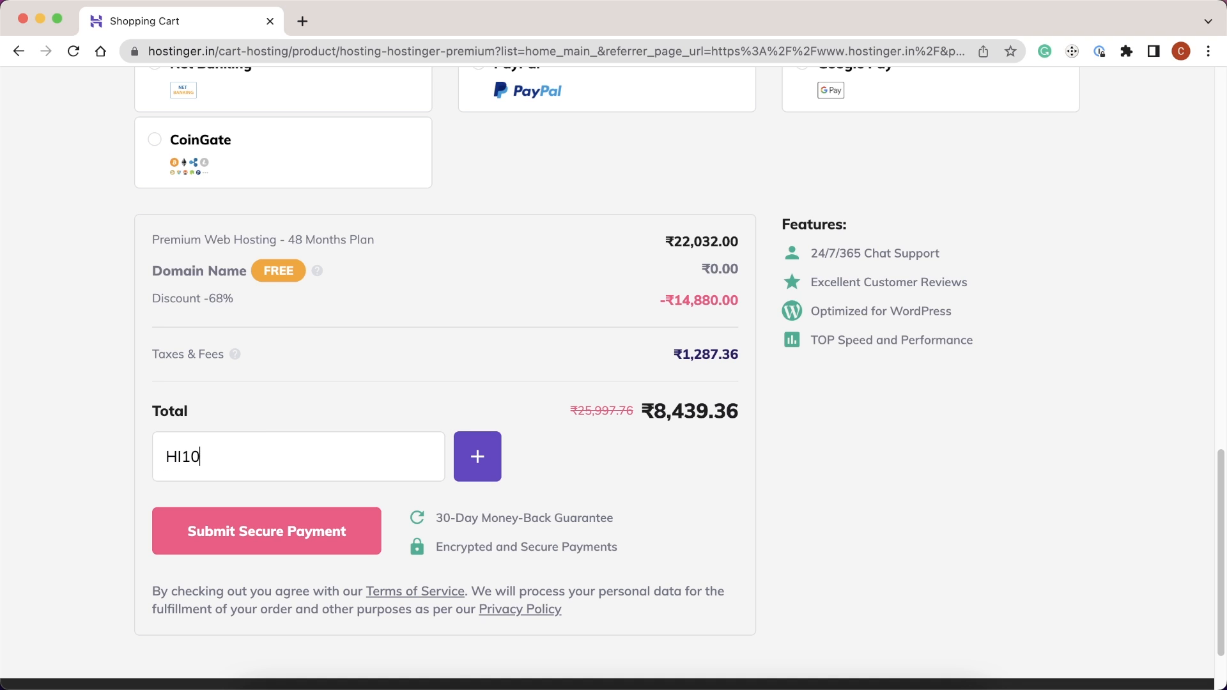
left_click(476, 455)
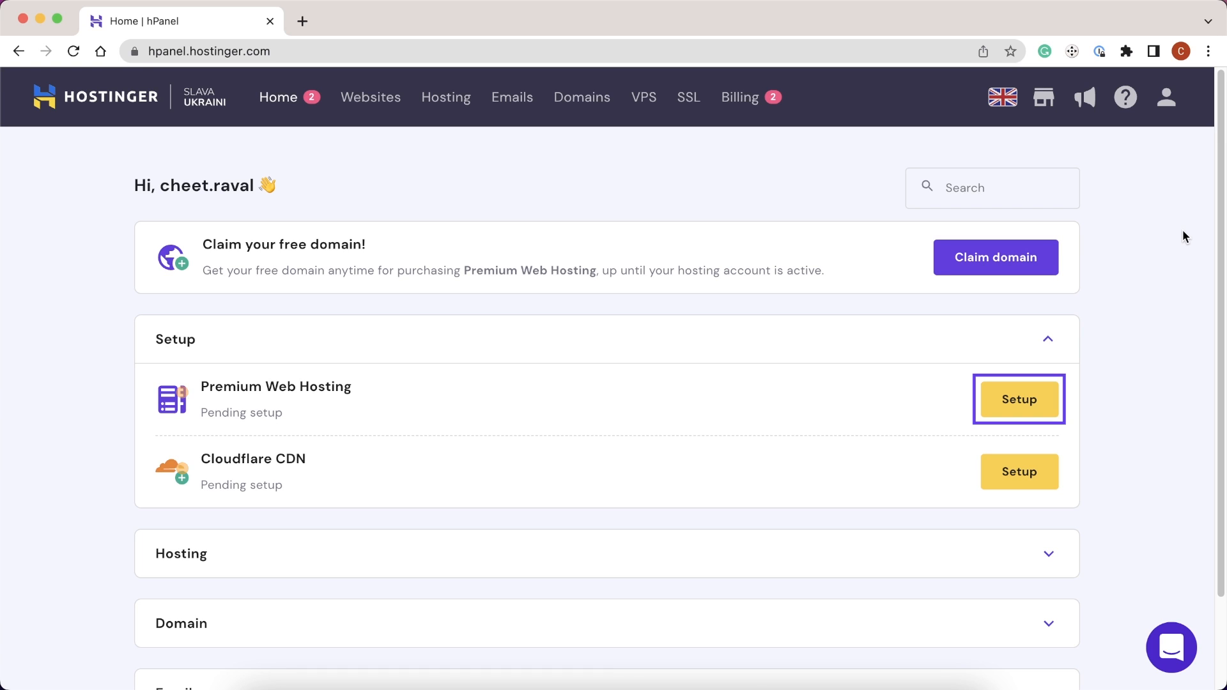
- Start setting up Premium Web Hosting as a new WordPress website
left_click(1025, 404)
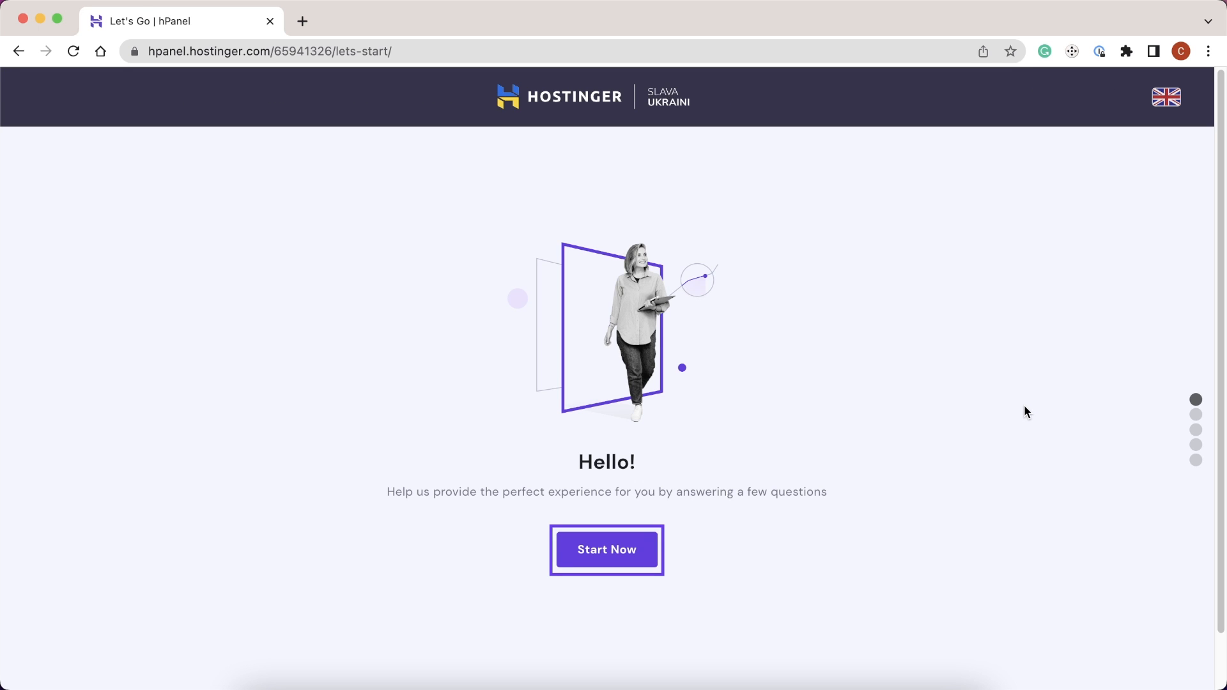
left_click(608, 550)
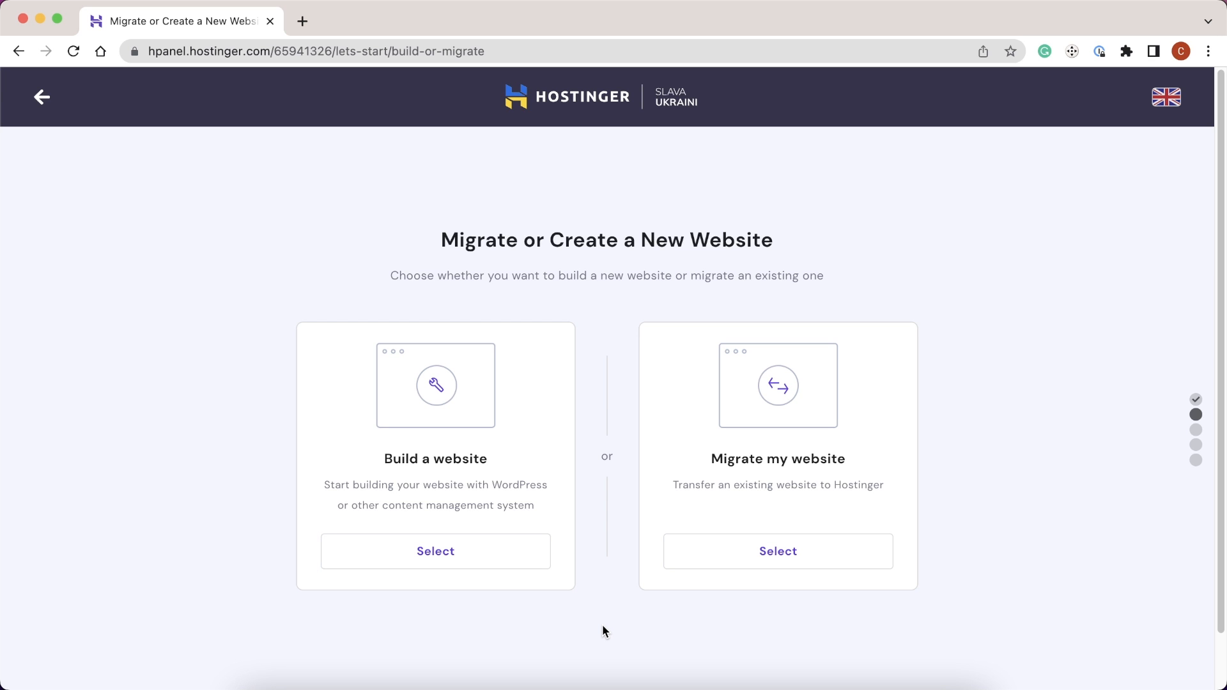
left_click(509, 566)
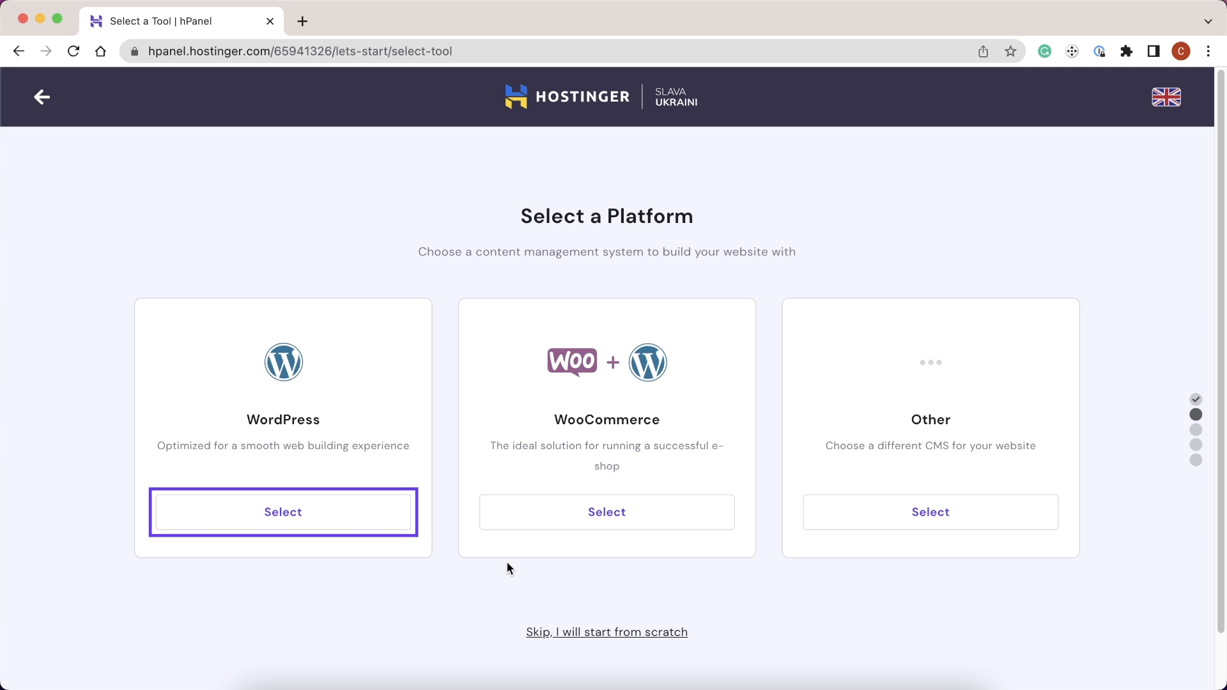
left_click(370, 520)
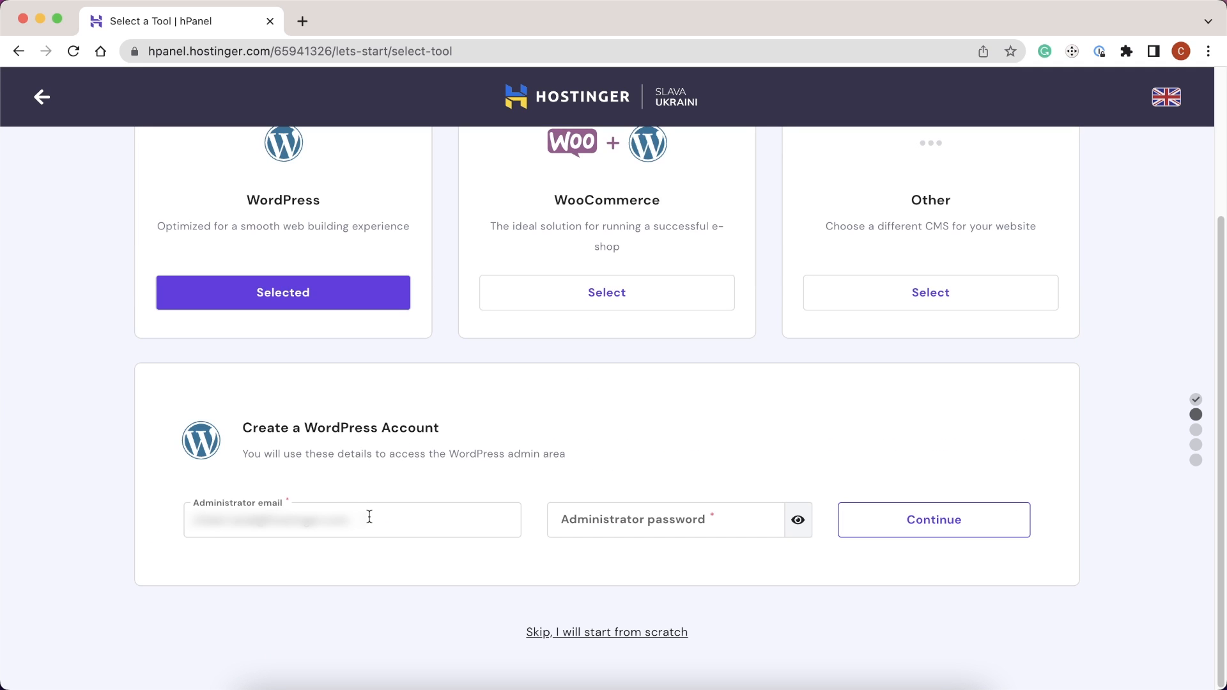
- Enter the WordPress administrator password and submit the account details
left_click(644, 523)
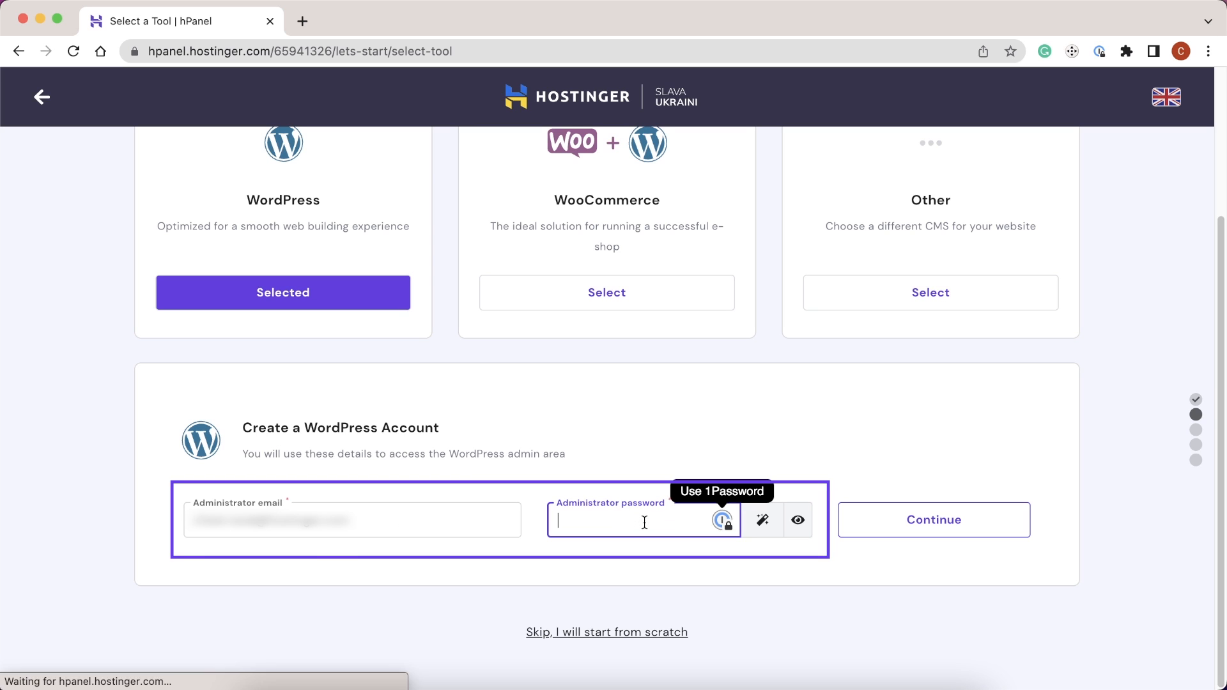
type("•••••")
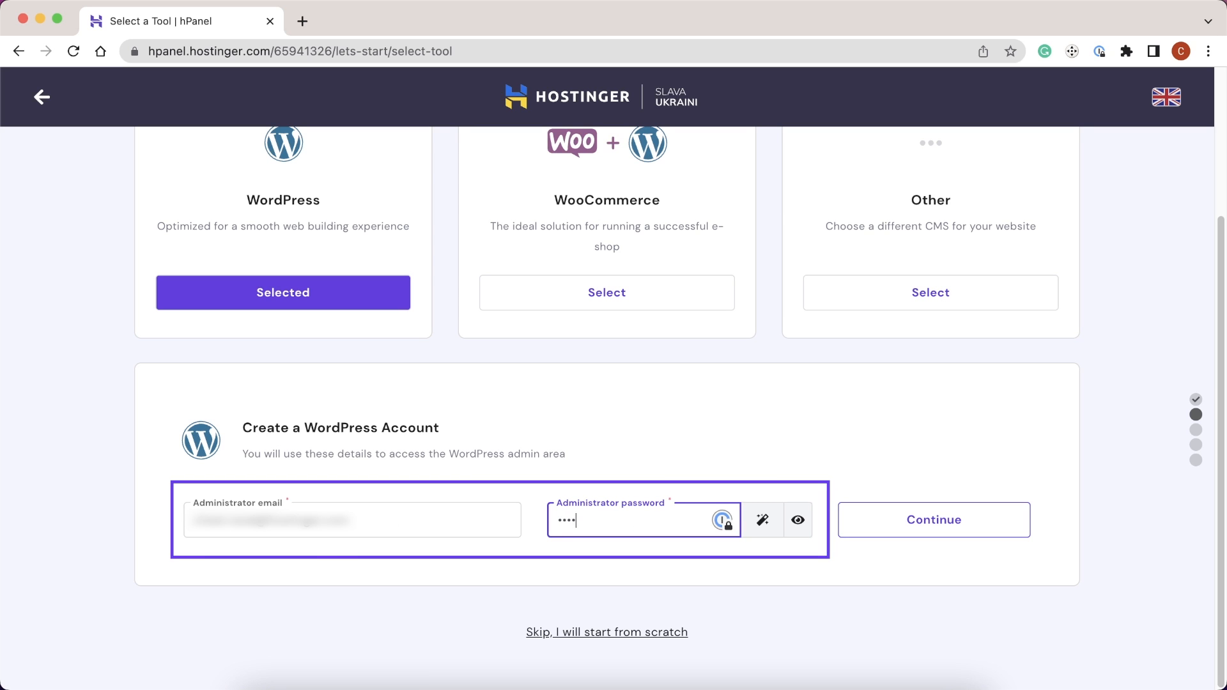
type("•••••••")
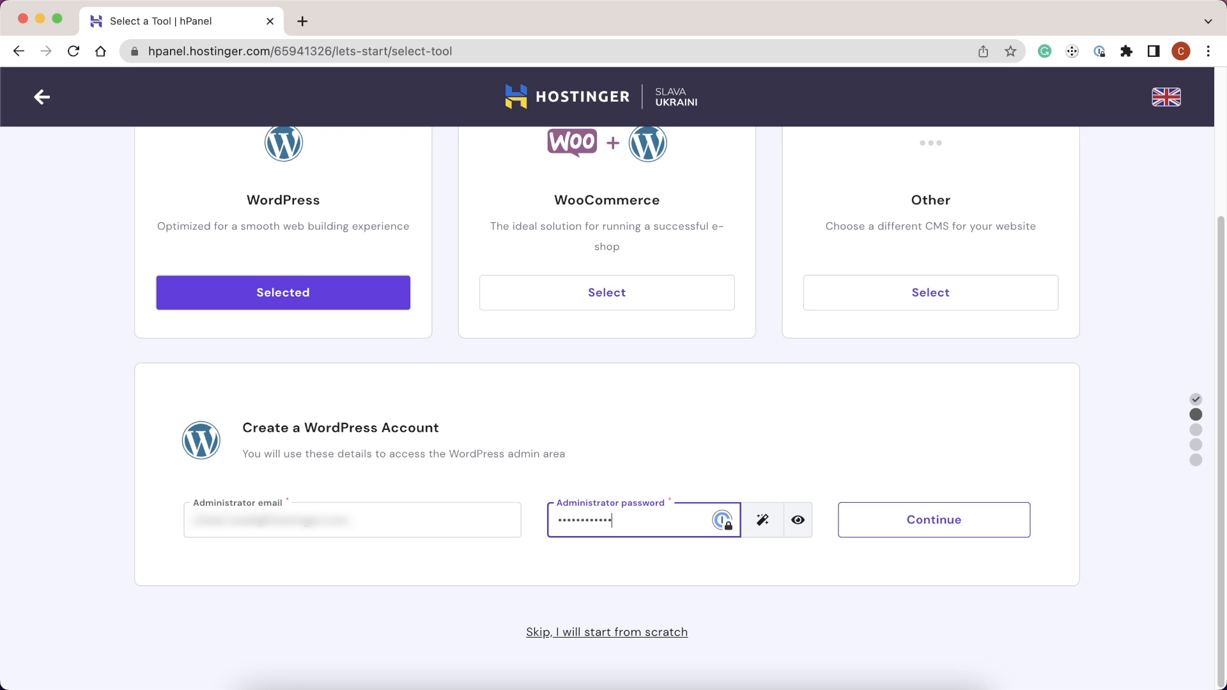
key("Tab")
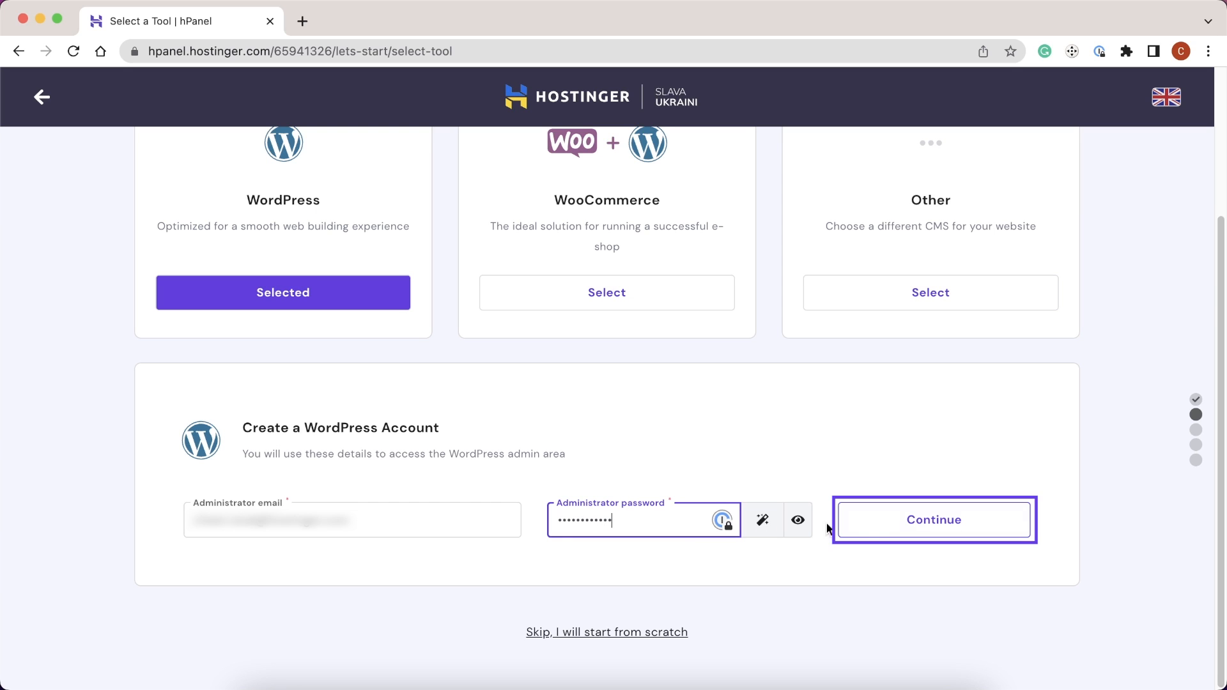
left_click(912, 524)
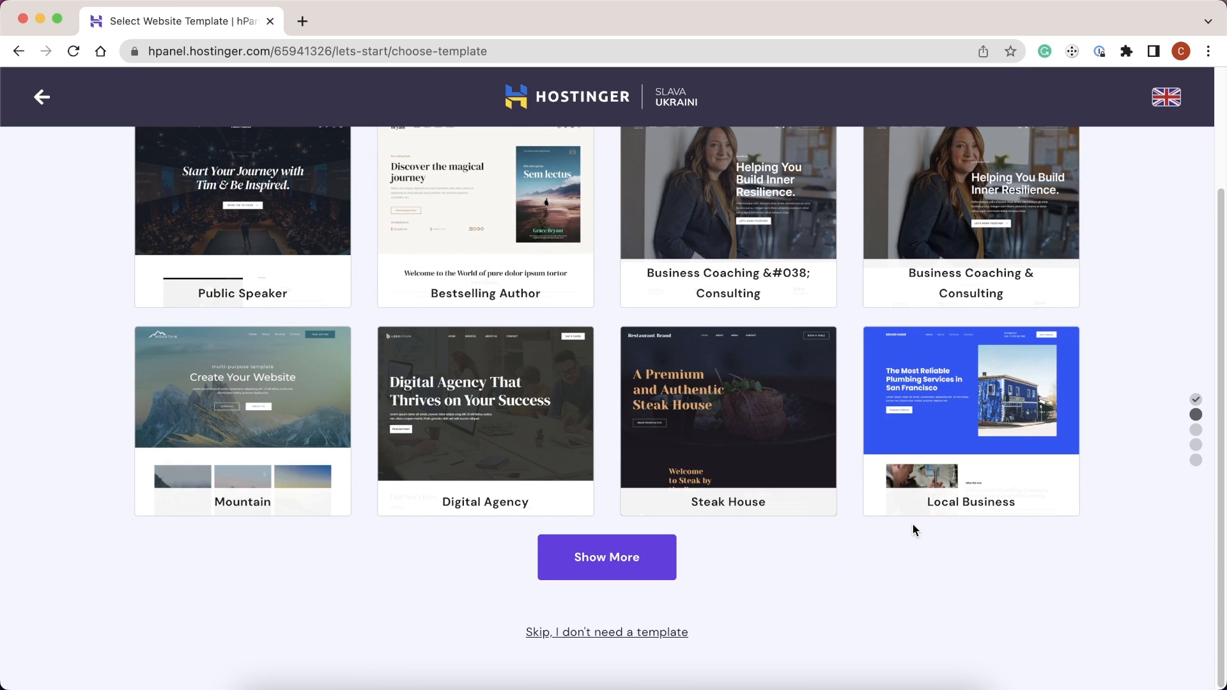
- Skip the website template and choose to claim a free domain
key("Tab")
left_click(649, 633)
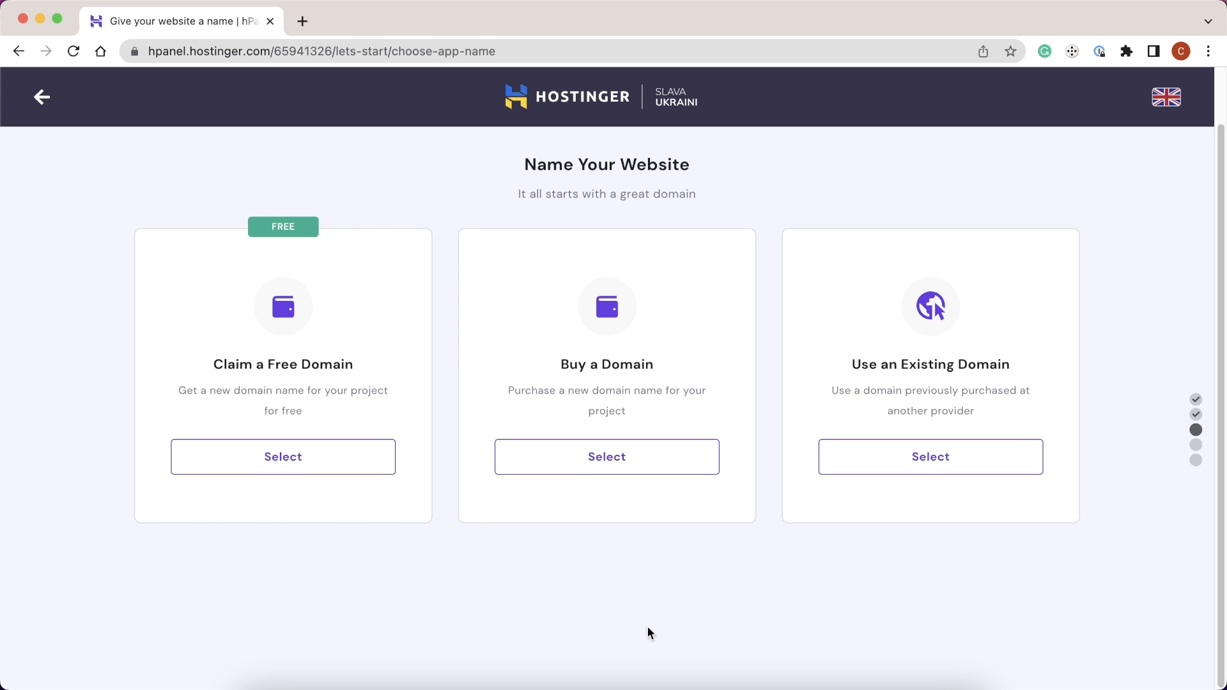
key("Tab")
left_click(328, 456)
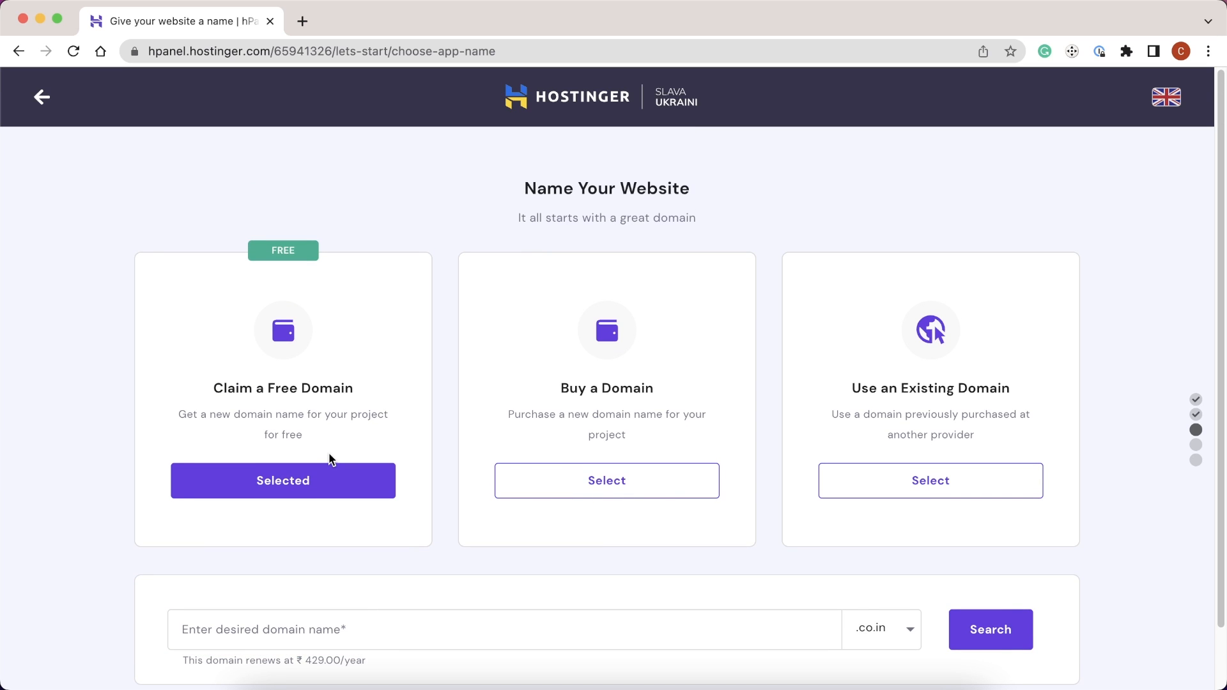
- Search for cheetforweb with the .xyz ending and accept cheetforweb.xyz
left_click(331, 615)
type("cheetforweb")
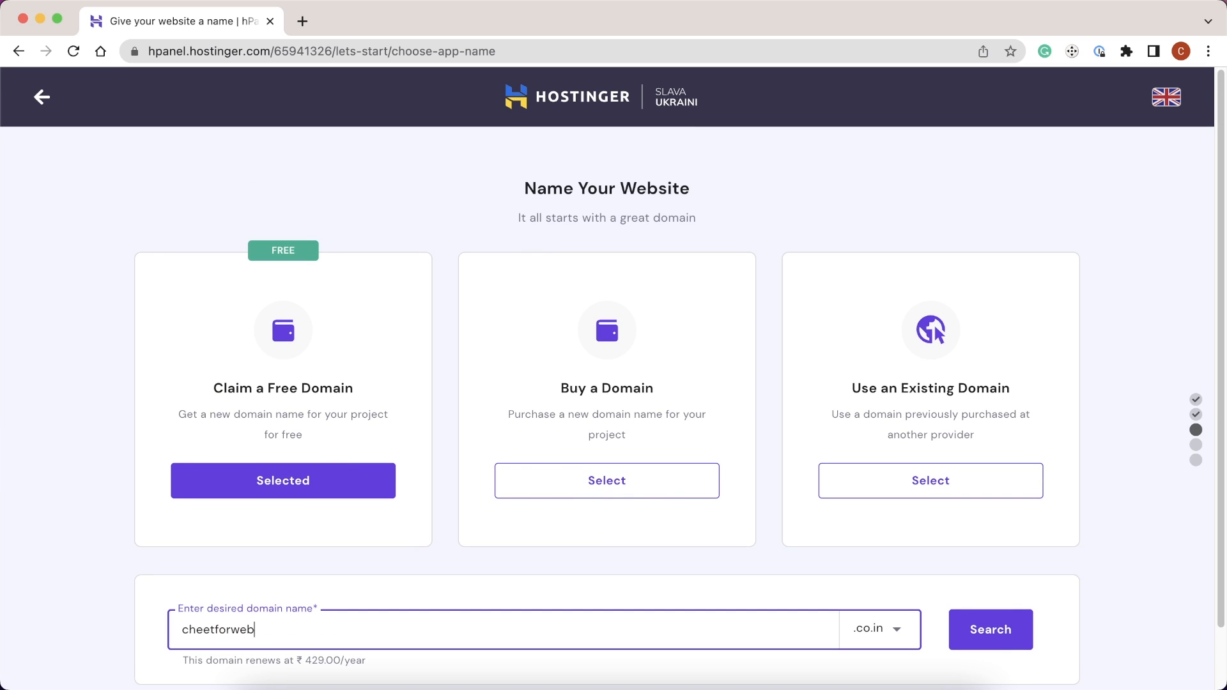
left_click(868, 638)
scroll(876, 633, "down", 2)
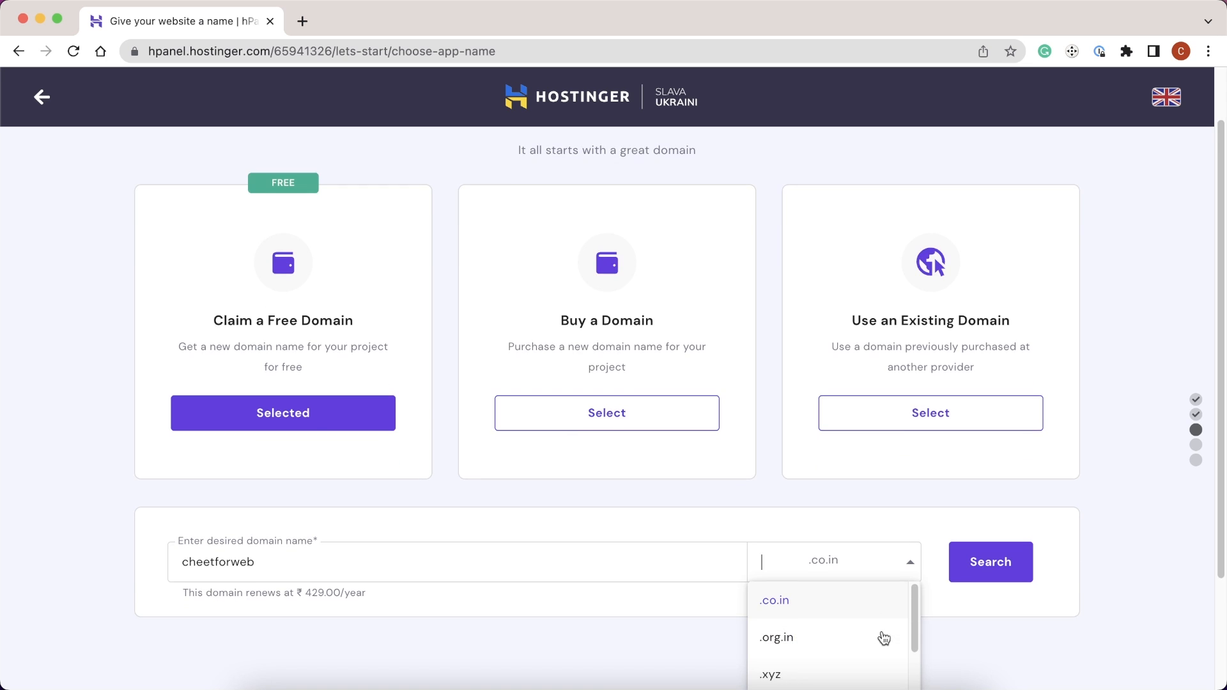
left_click(817, 636)
key("Tab")
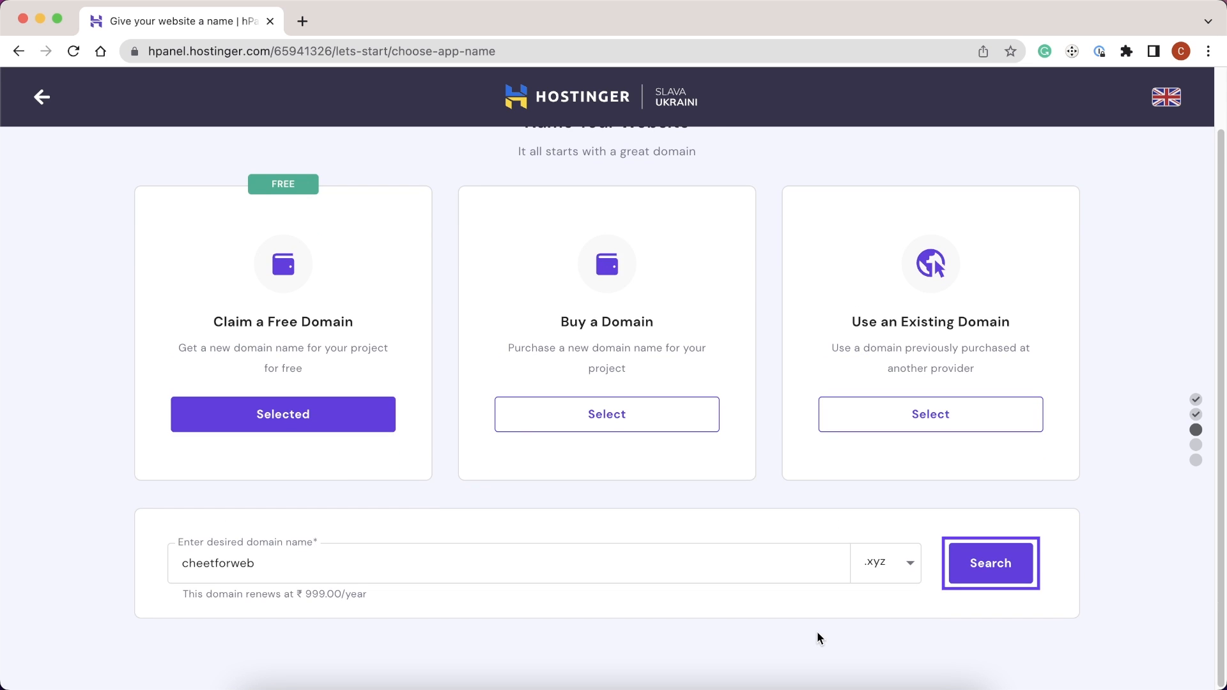
left_click(816, 631)
left_click(994, 559)
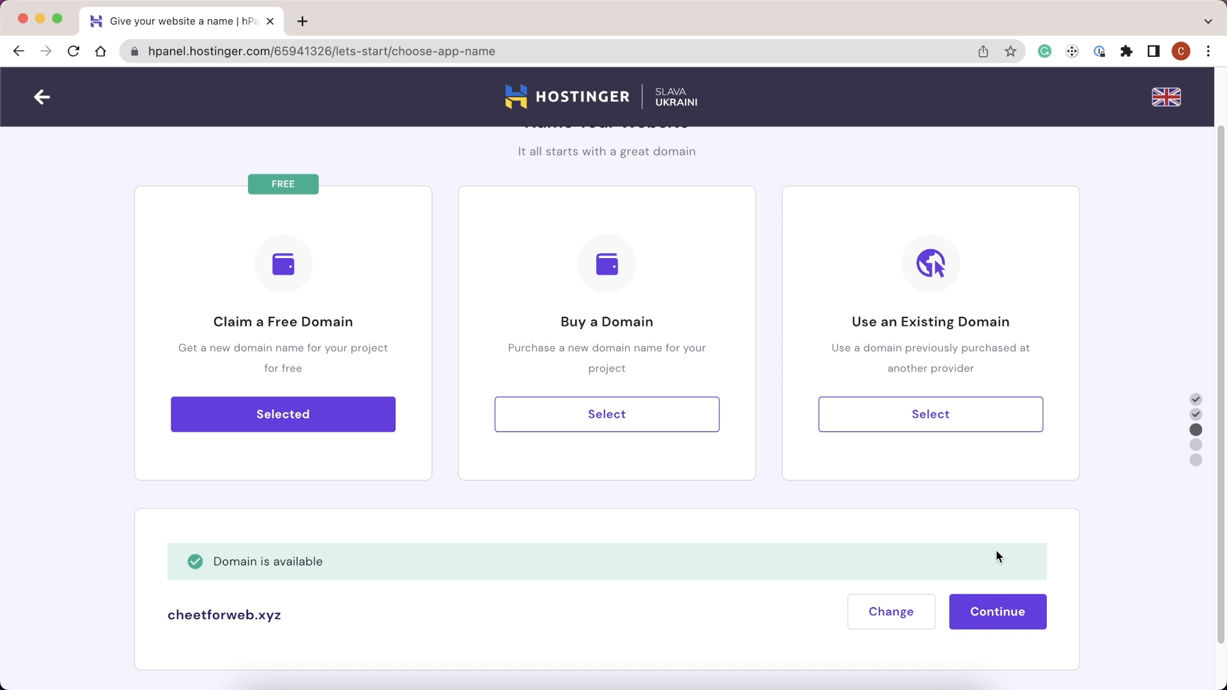
left_click(992, 607)
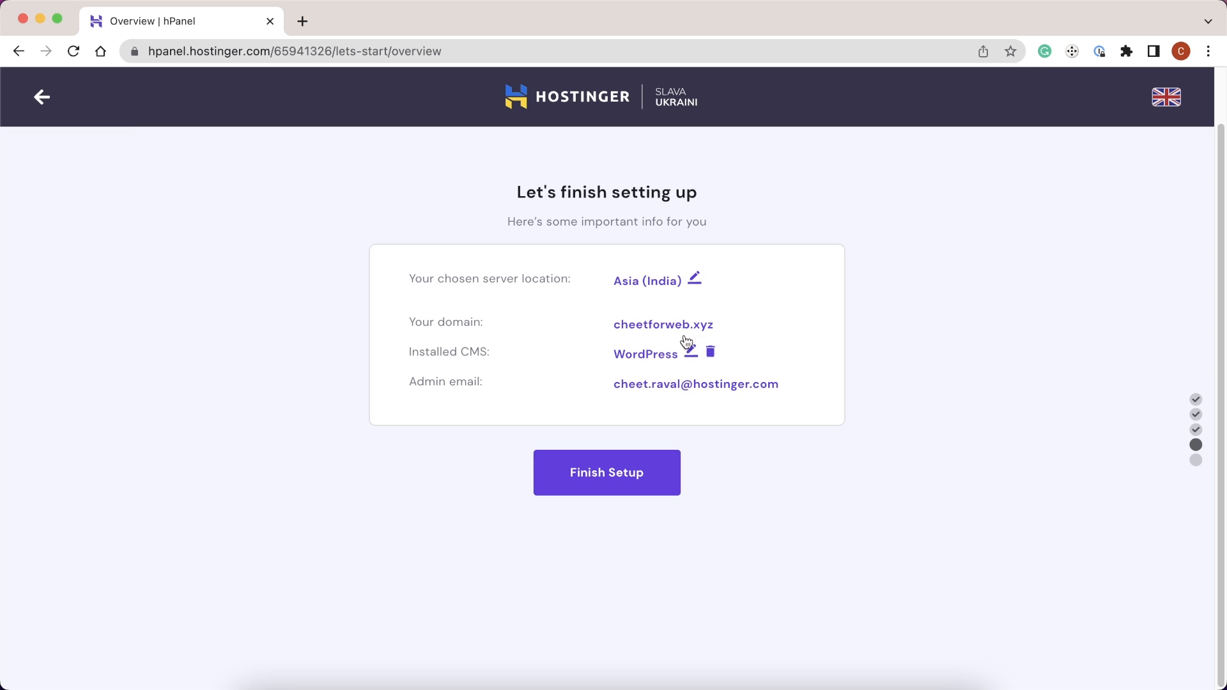
- Keep the Asia (India) server location and finish setup
left_click(693, 279)
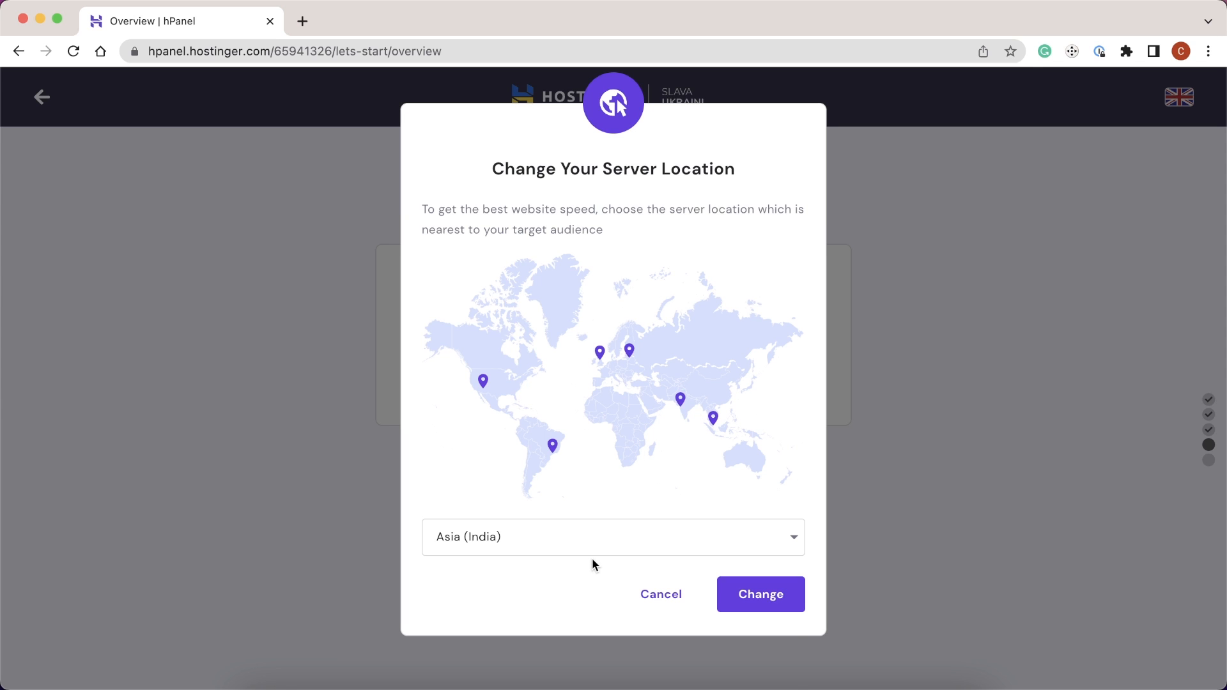
left_click(607, 542)
left_click(666, 589)
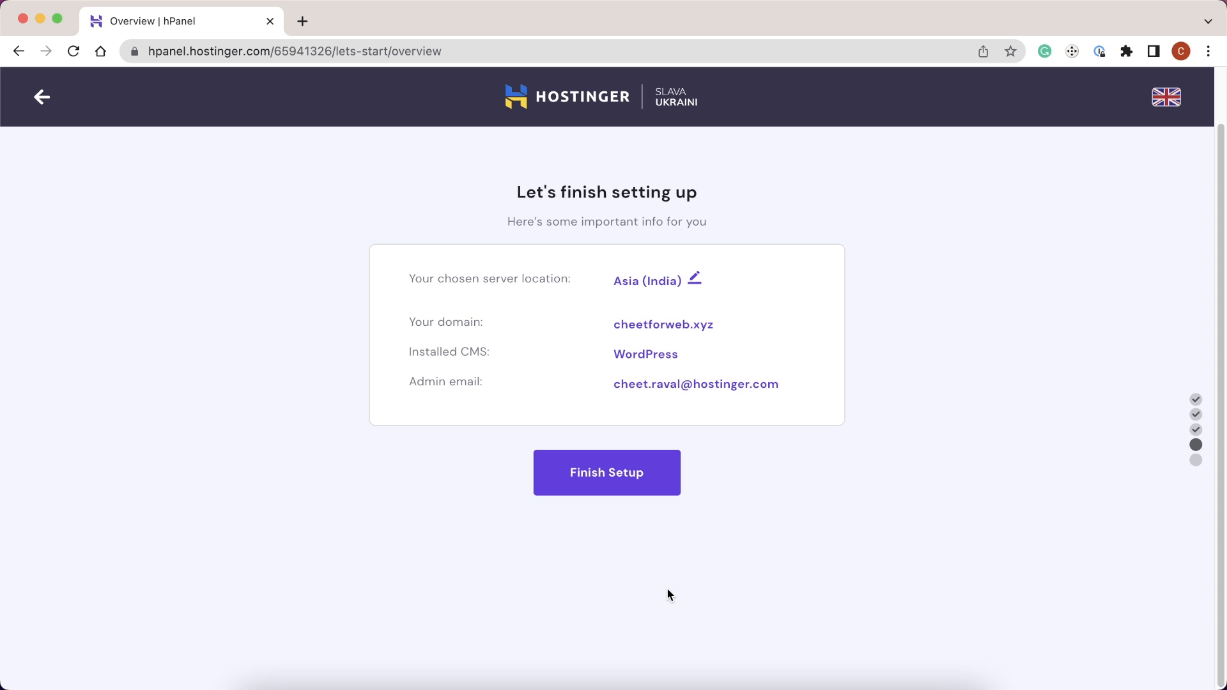
left_click(651, 486)
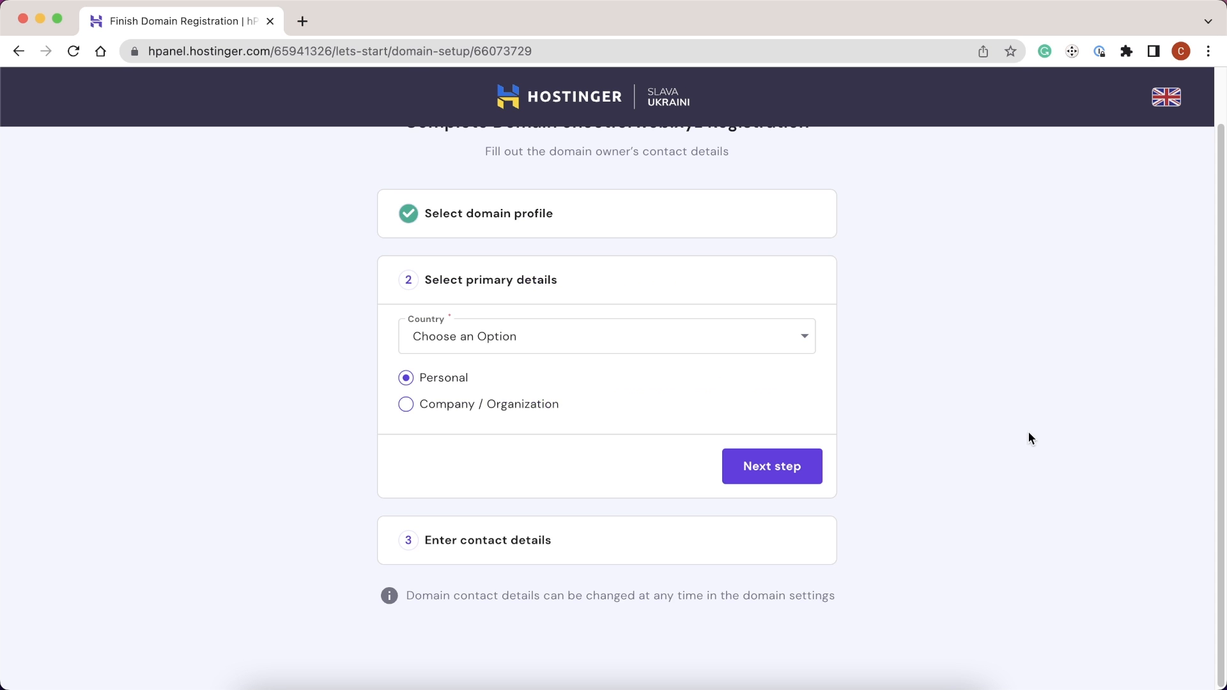
- Set the domain registration country to India and continue to contact details
left_click(695, 333)
type("indi")
key("Down")
key("Return")
left_click(745, 461)
- Enter the owner's state, city, street address and ZIP code
left_click(483, 354)
type("guj")
key("Down")
key("Return")
left_click(477, 408)
type("ahmedabad")
left_click(474, 467)
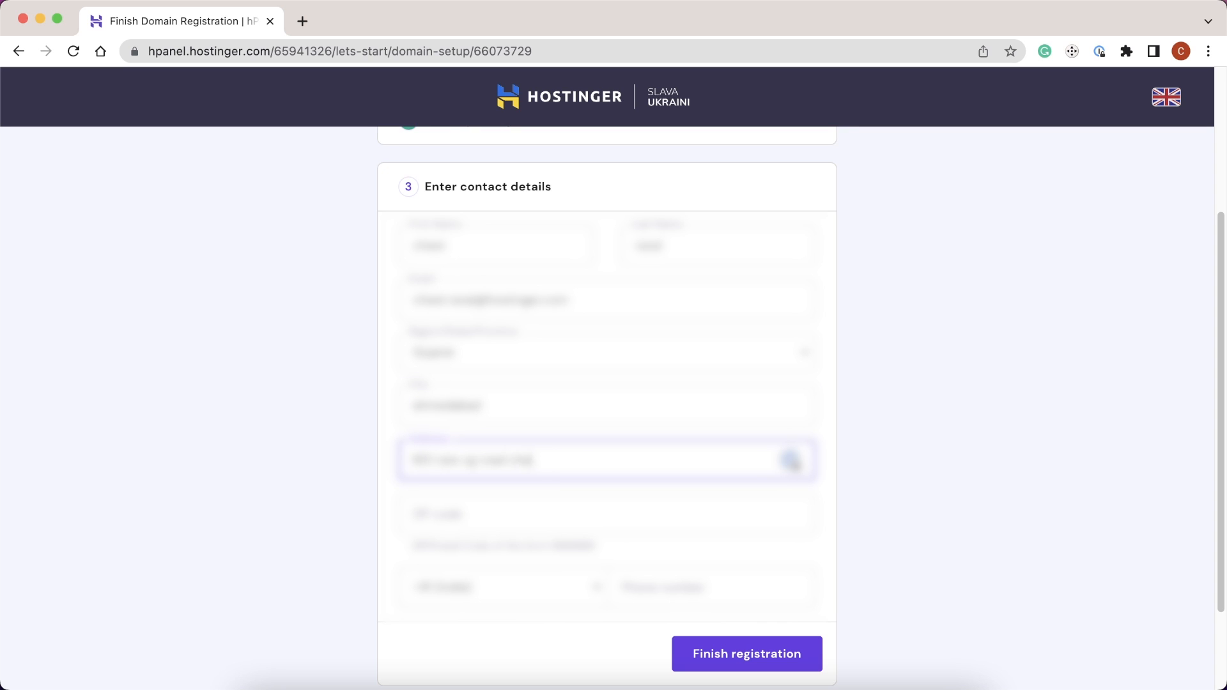
key("Tab")
type("382424")
- Add the owner's phone number and submit the domain registration
key("Tab")
key("Tab")
type("0000000000")
key("Tab")
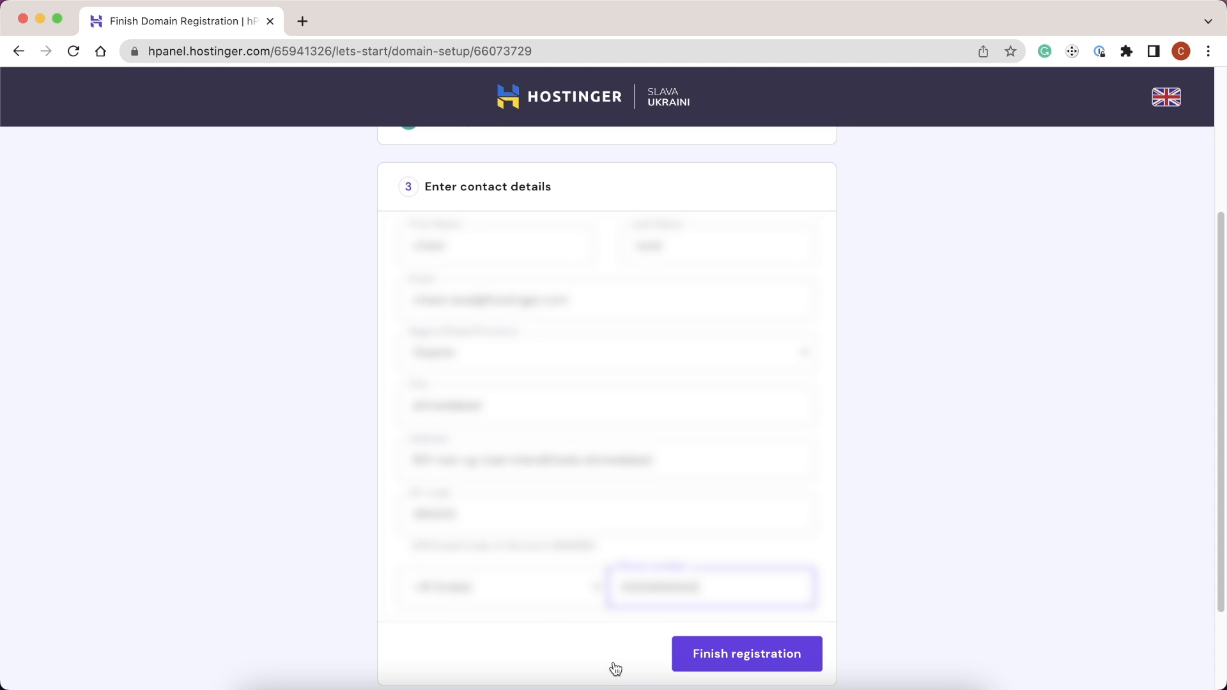
left_click(712, 659)
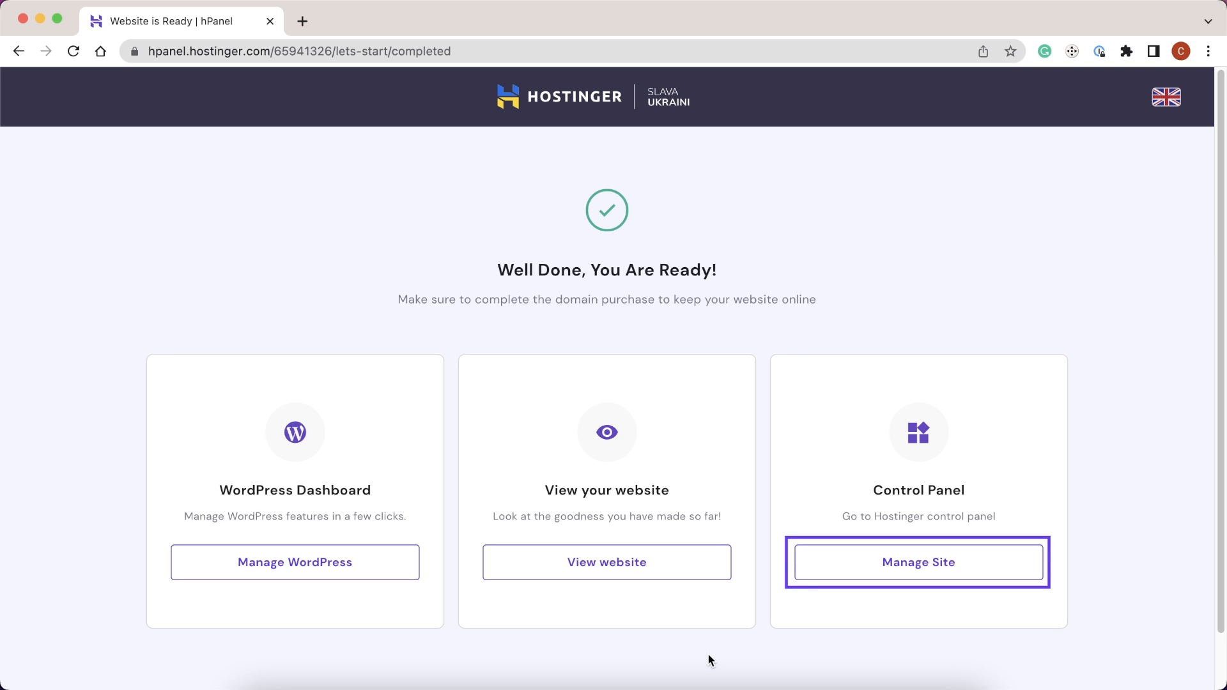
- Install the lifetime SSL for cheetforweb.xyz, then go to WordPress > Dashboard in hPanel
left_click(860, 572)
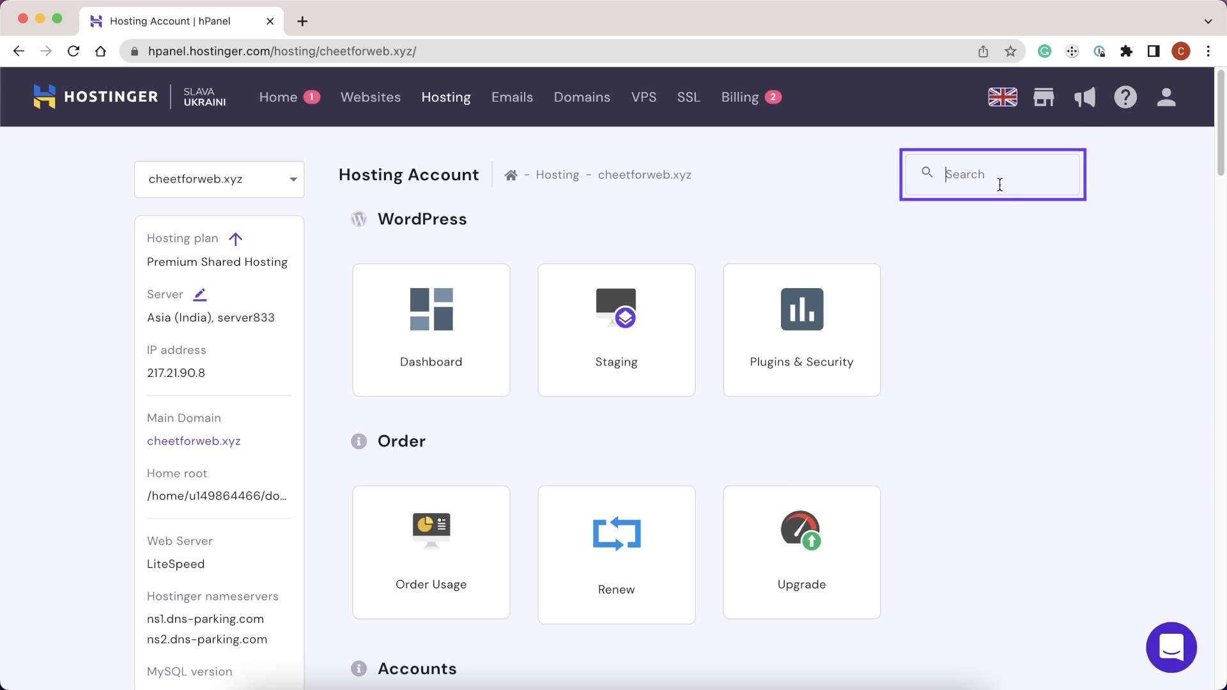
type("ssl")
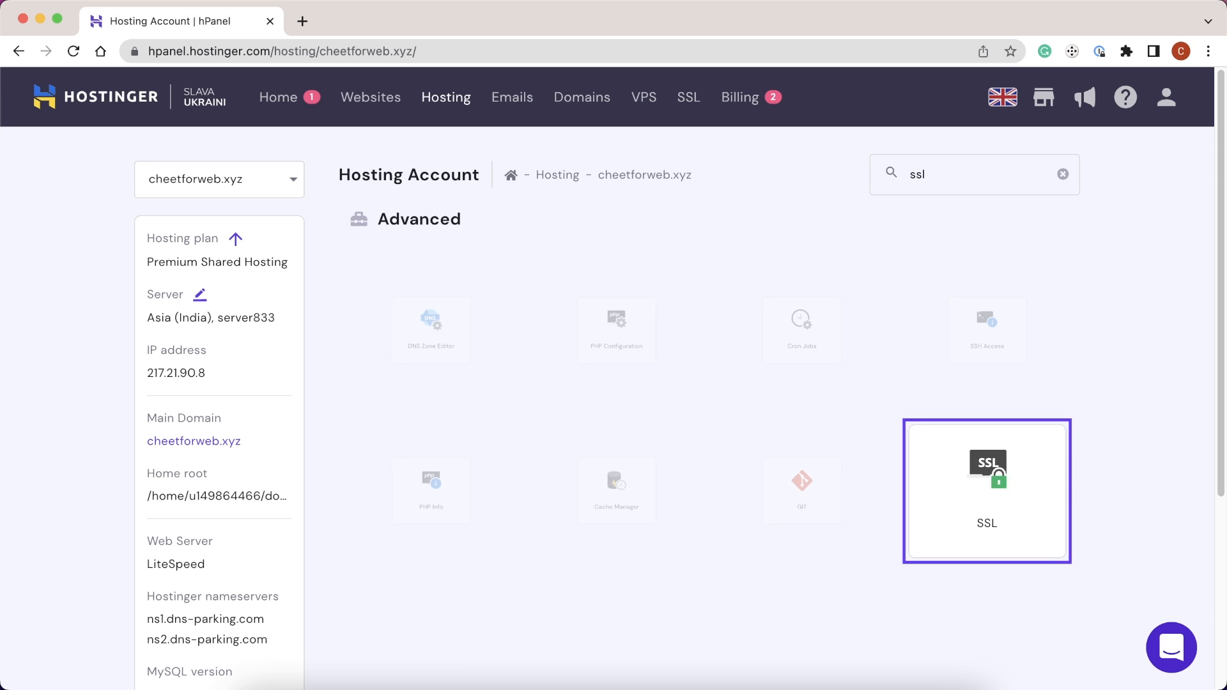
left_click(1004, 472)
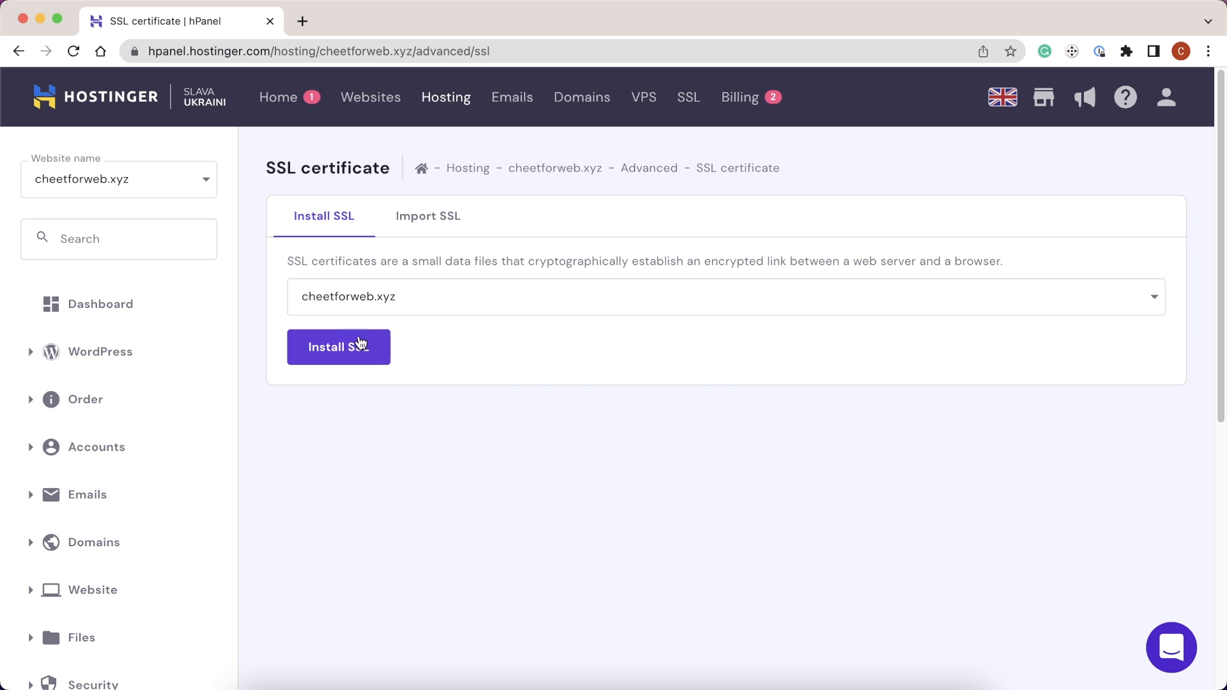
left_click(345, 342)
left_click(765, 446)
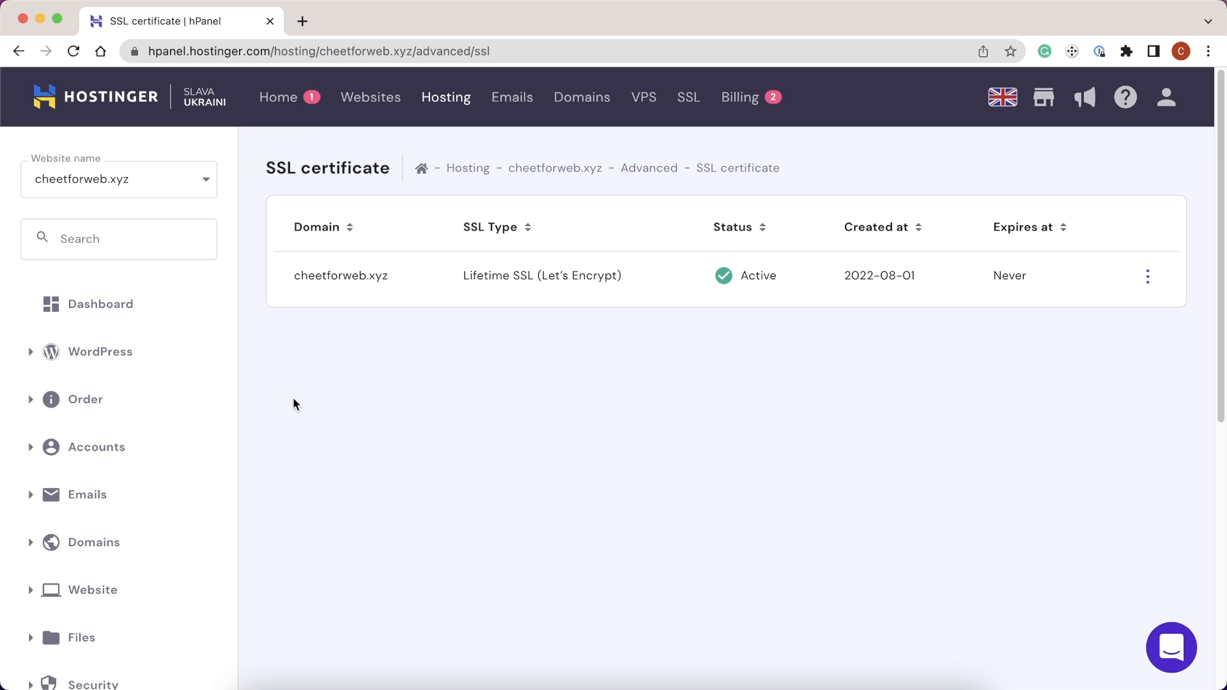
left_click(21, 354)
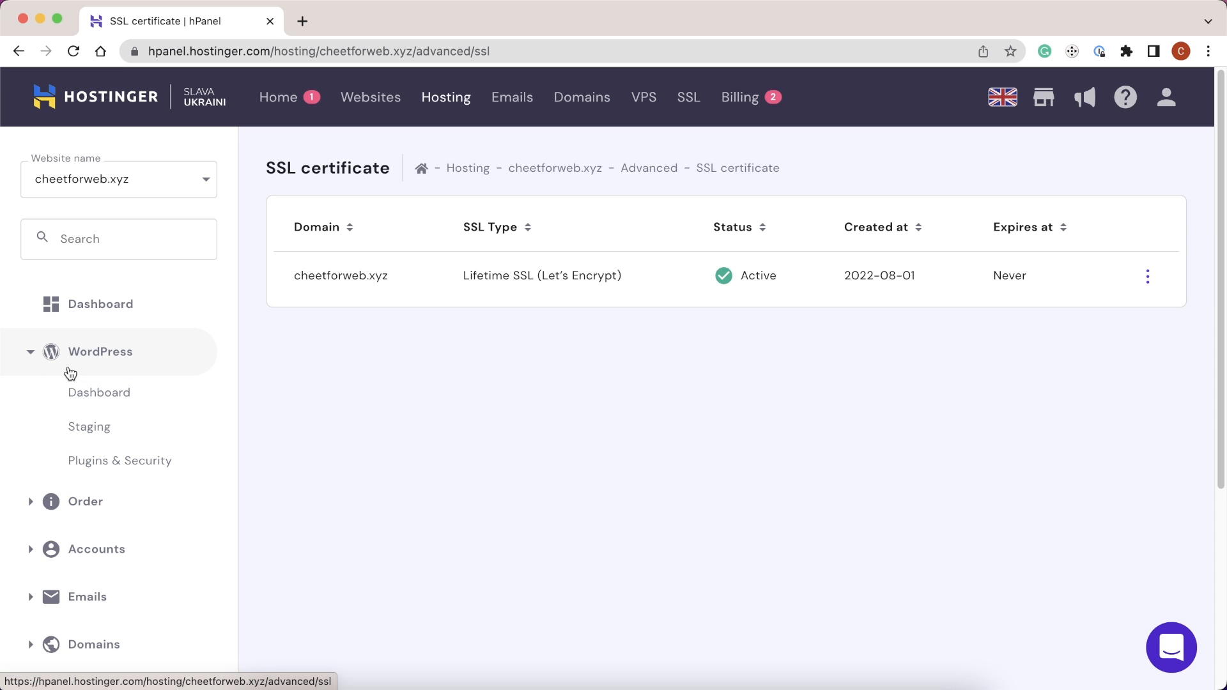
left_click(92, 390)
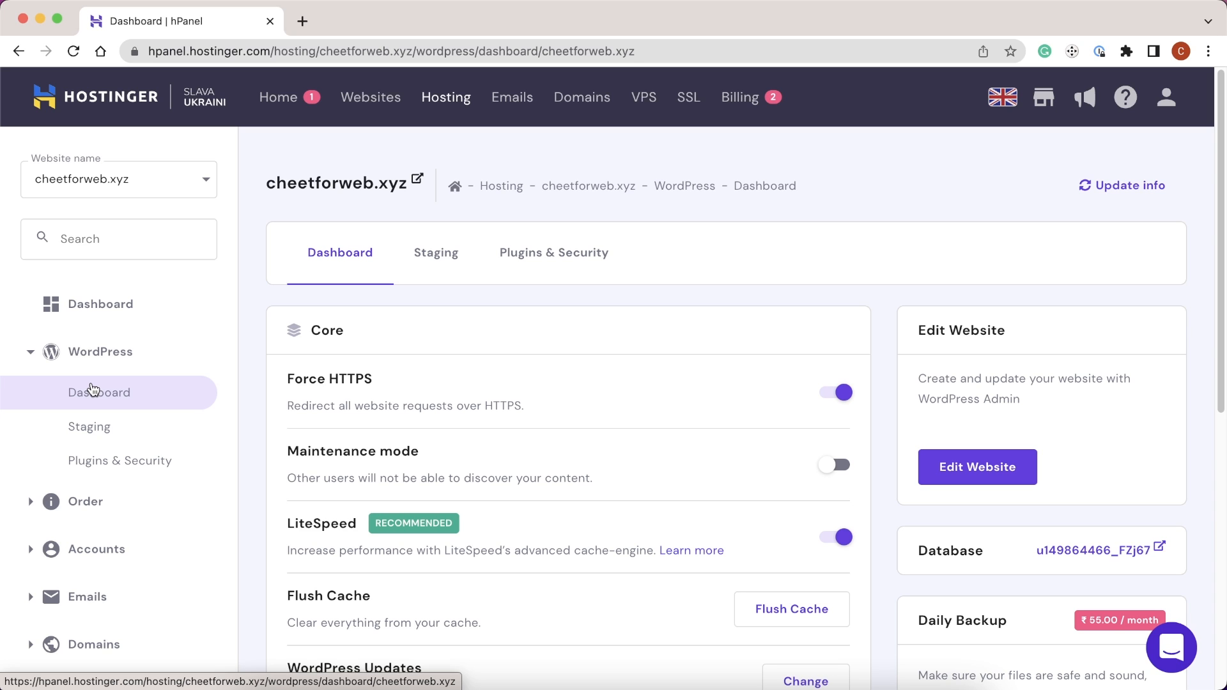
- Launch the cheetforweb.xyz WordPress admin dashboard via Edit Website
left_click(945, 466)
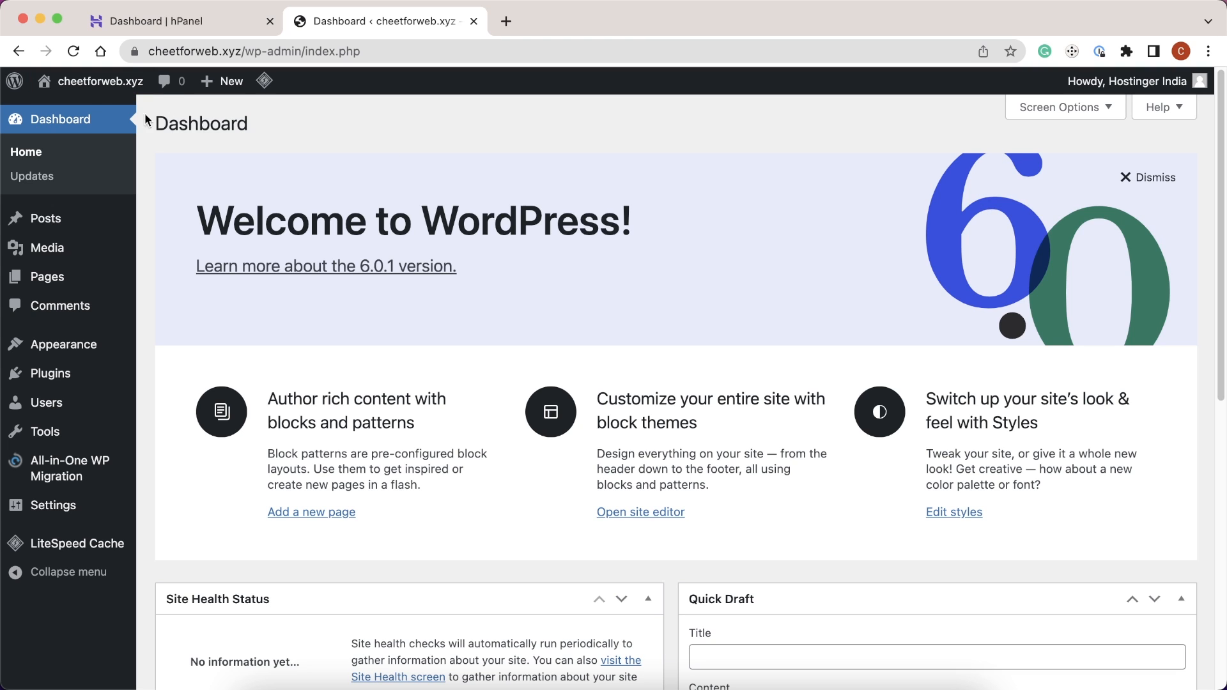
left_click(81, 83)
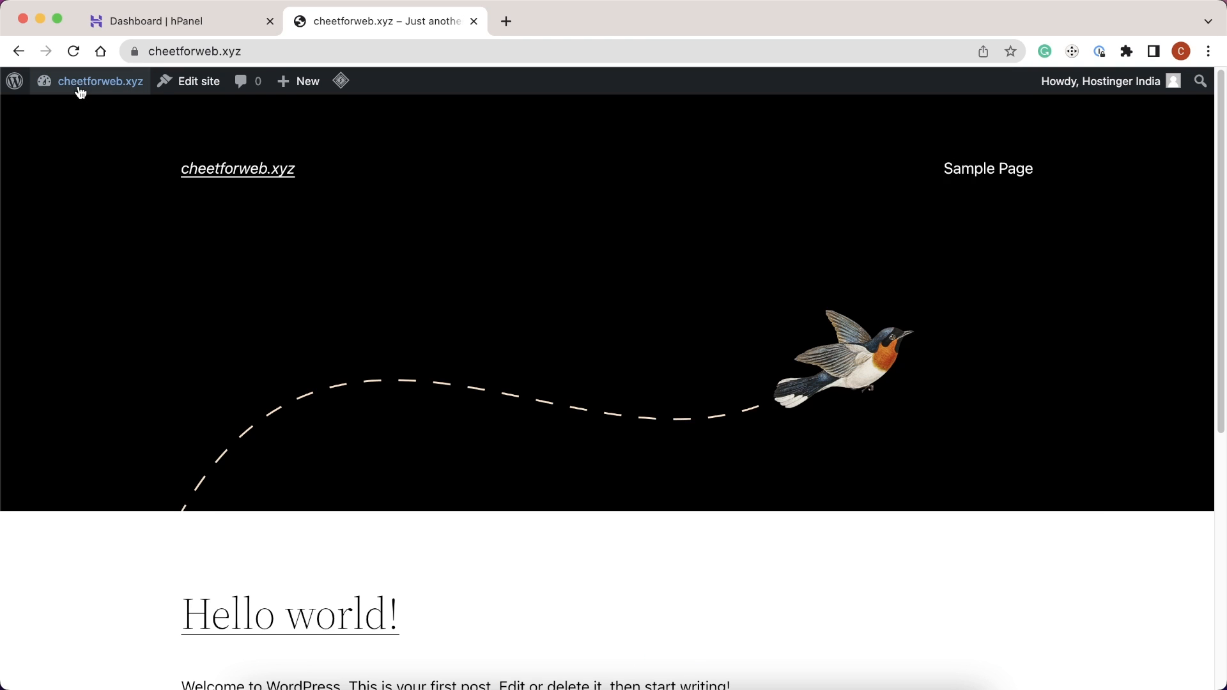
scroll(69, 219, "down", 1)
scroll(69, 218, "down", 7)
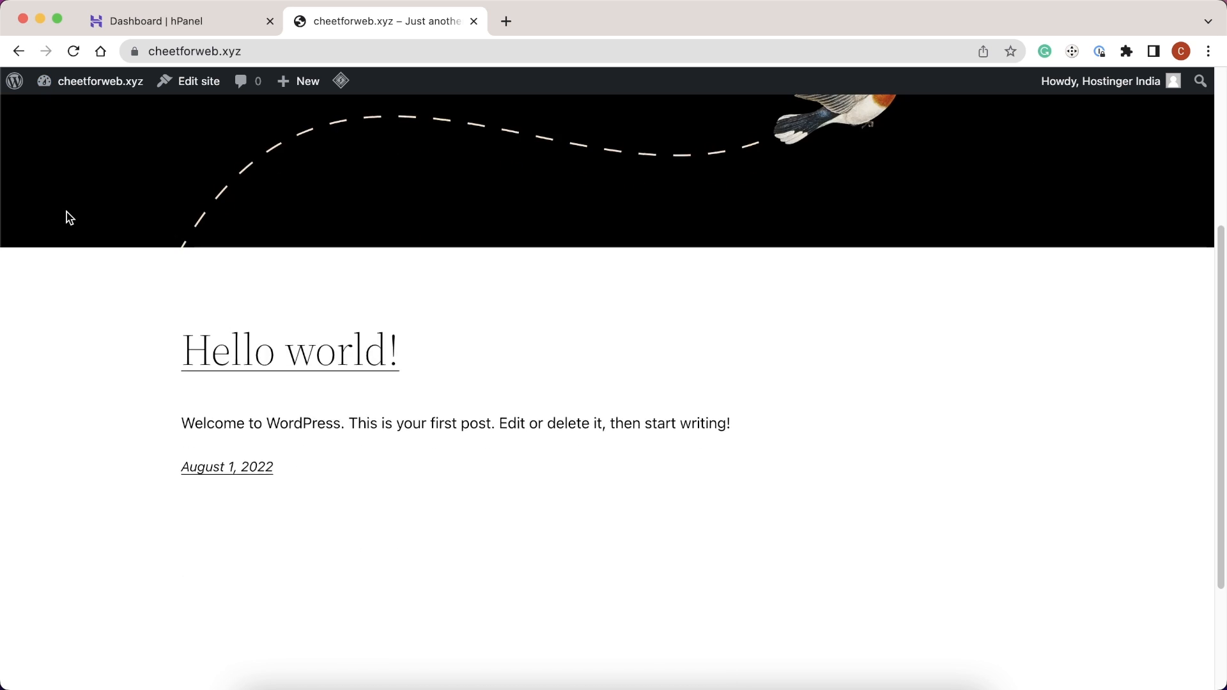
scroll(69, 218, "up", 7)
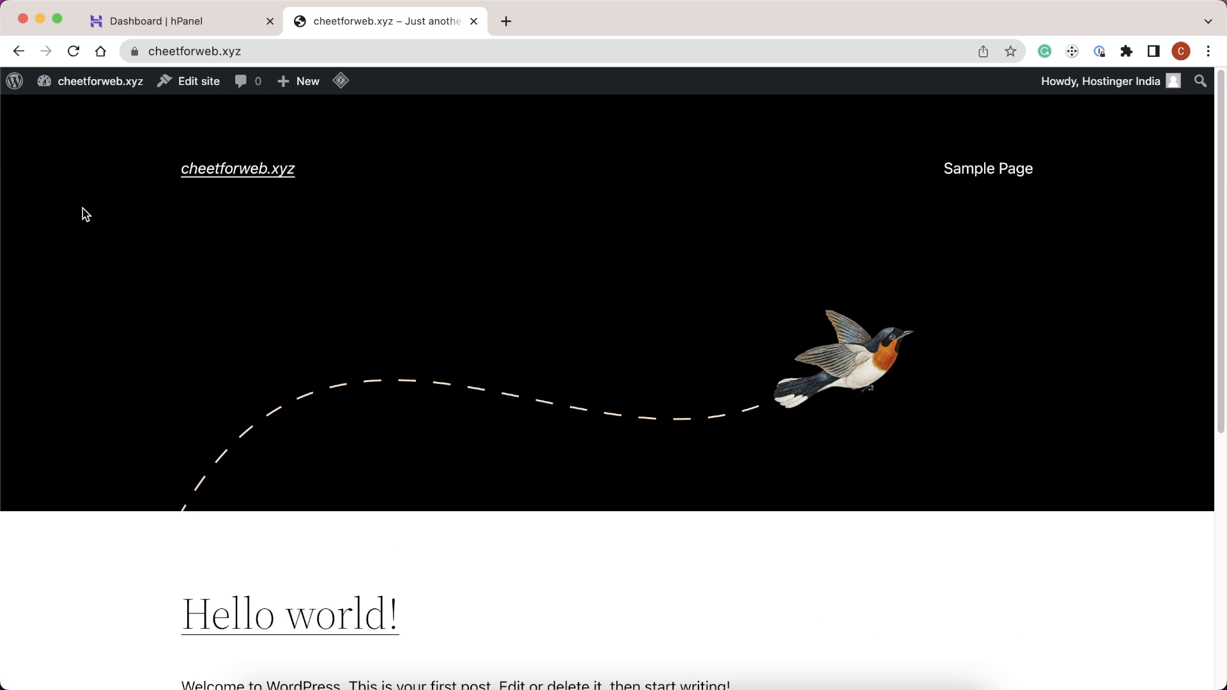
mouse_move(90, 89)
left_click(85, 110)
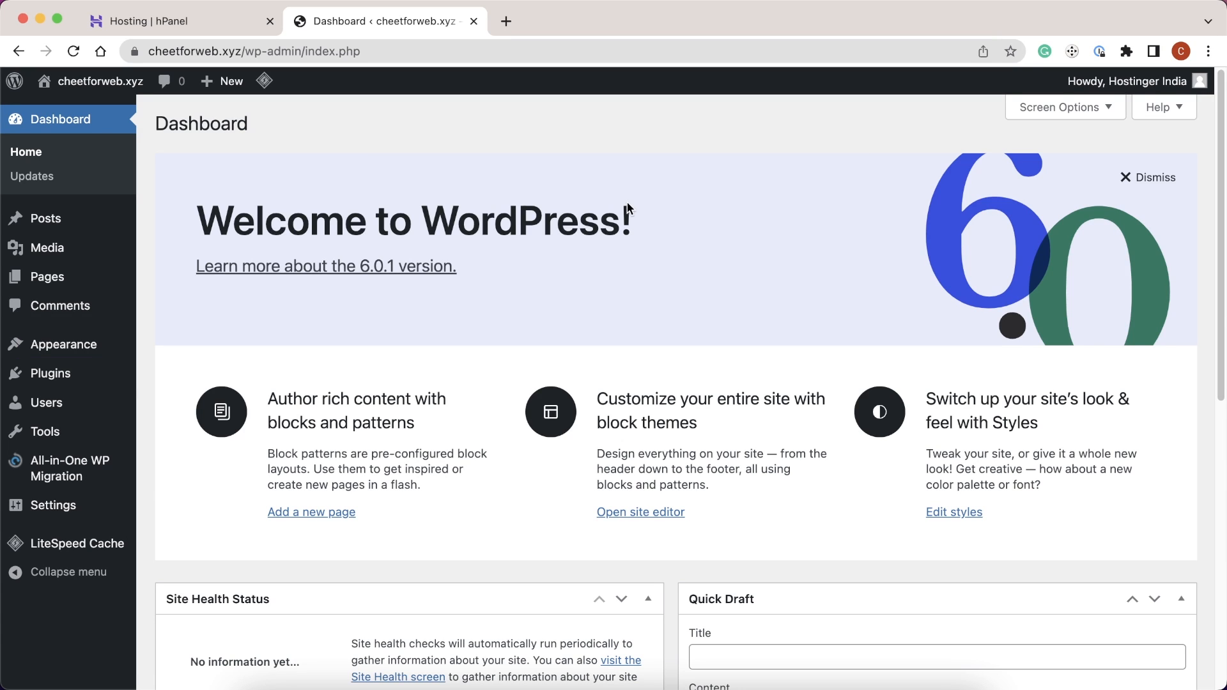
mouse_move(87, 340)
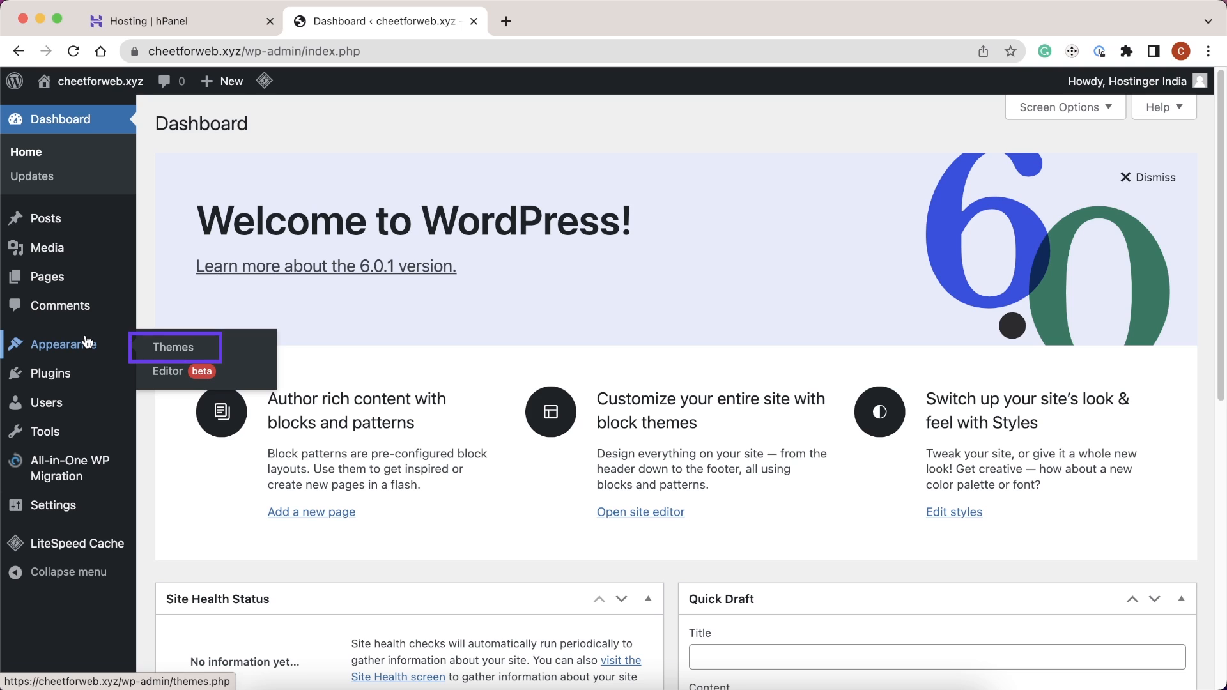
- Find Astra in the theme directory, install it and activate it
left_click(155, 348)
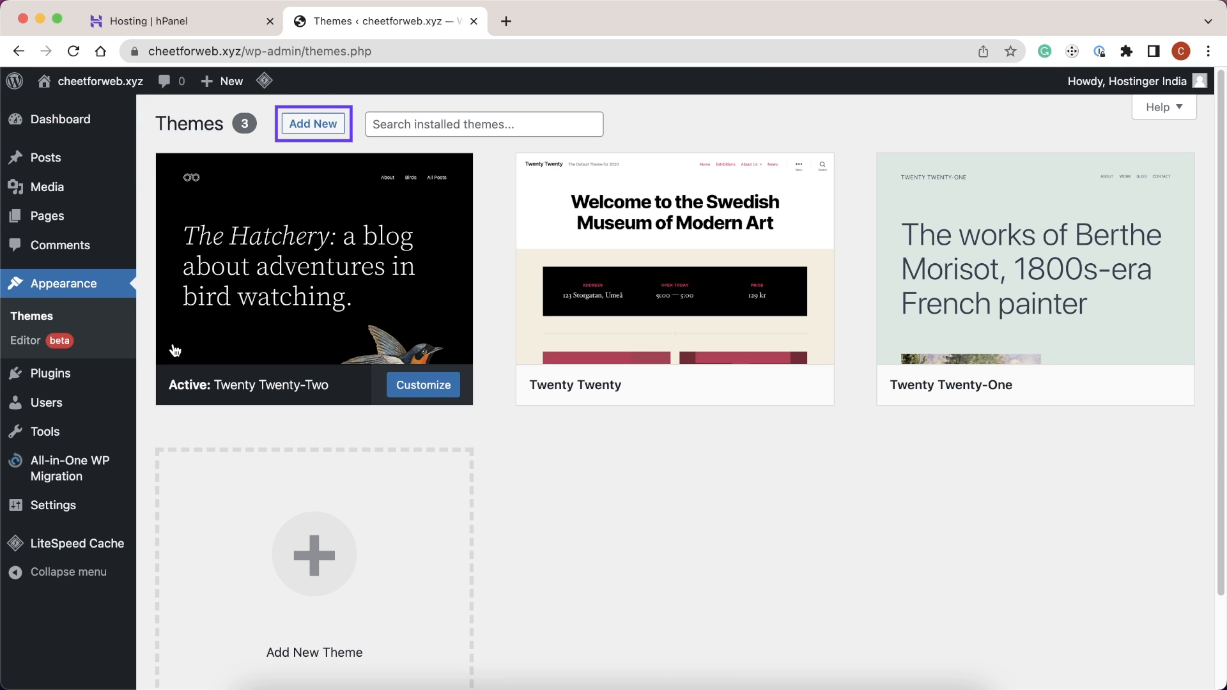
left_click(305, 130)
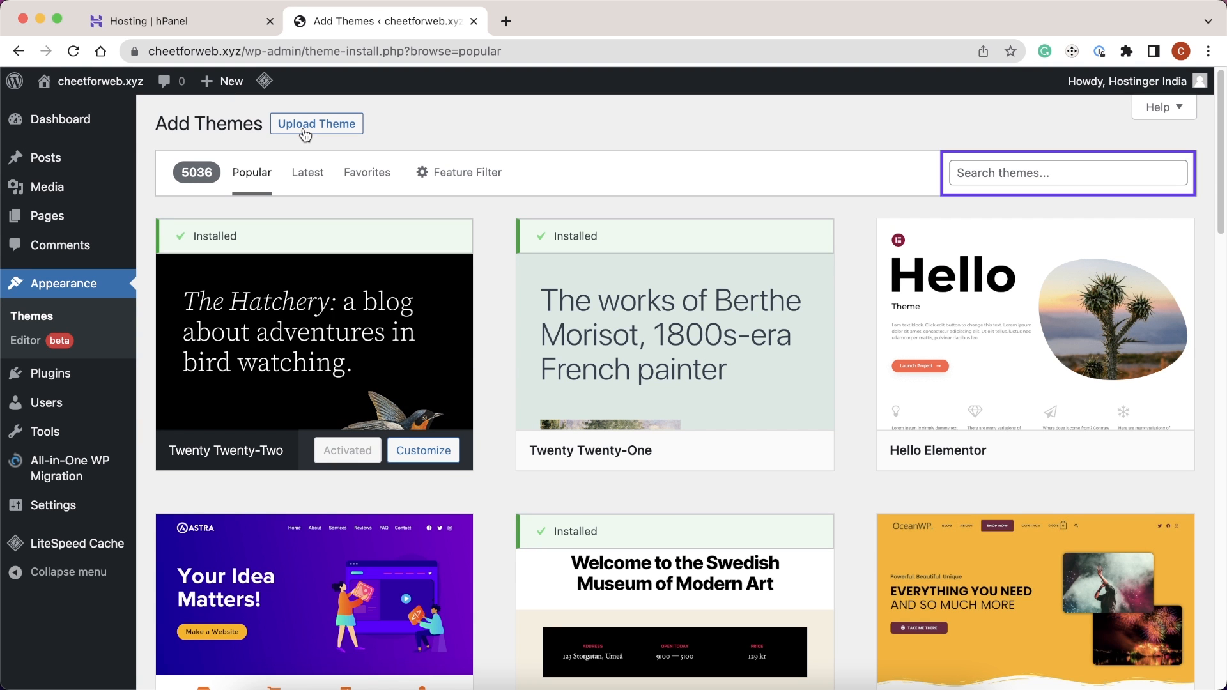
left_click(979, 168)
type("astra")
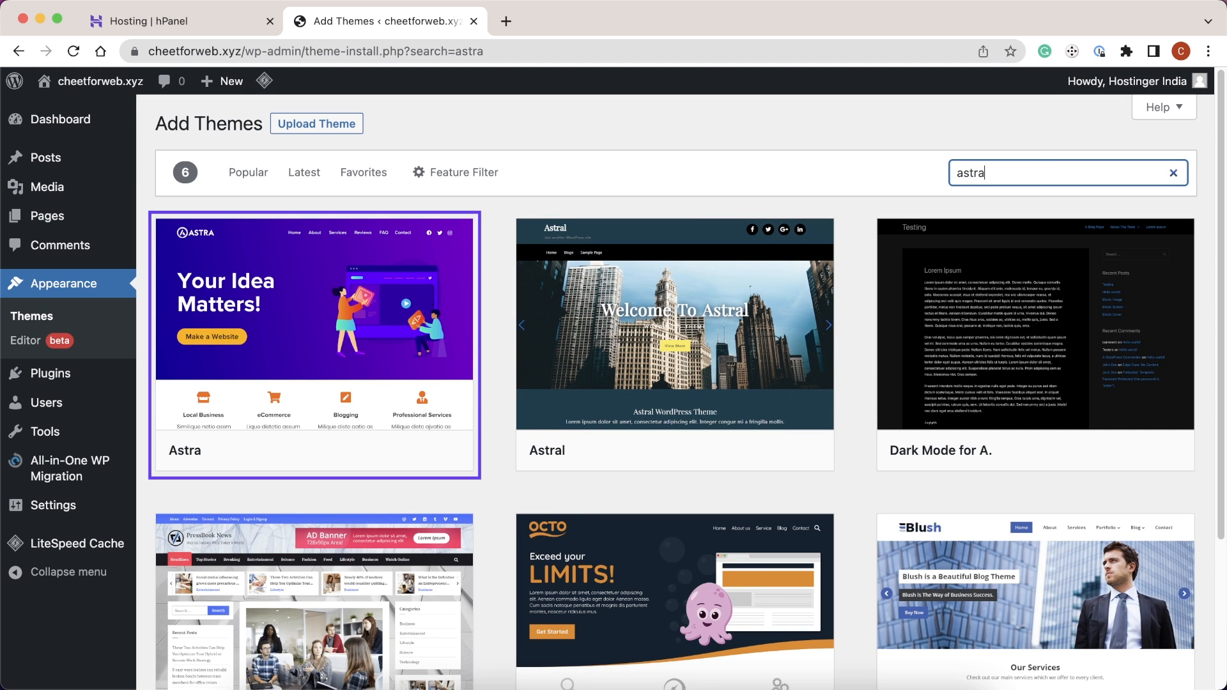
mouse_move(699, 324)
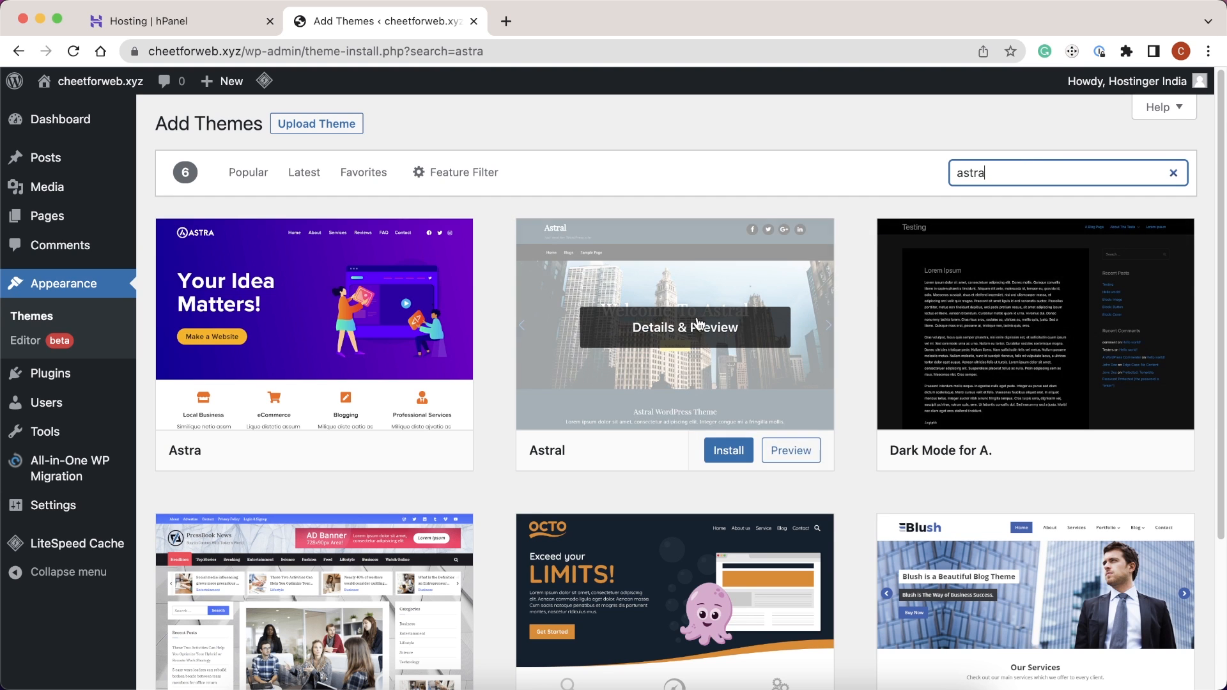
mouse_move(450, 396)
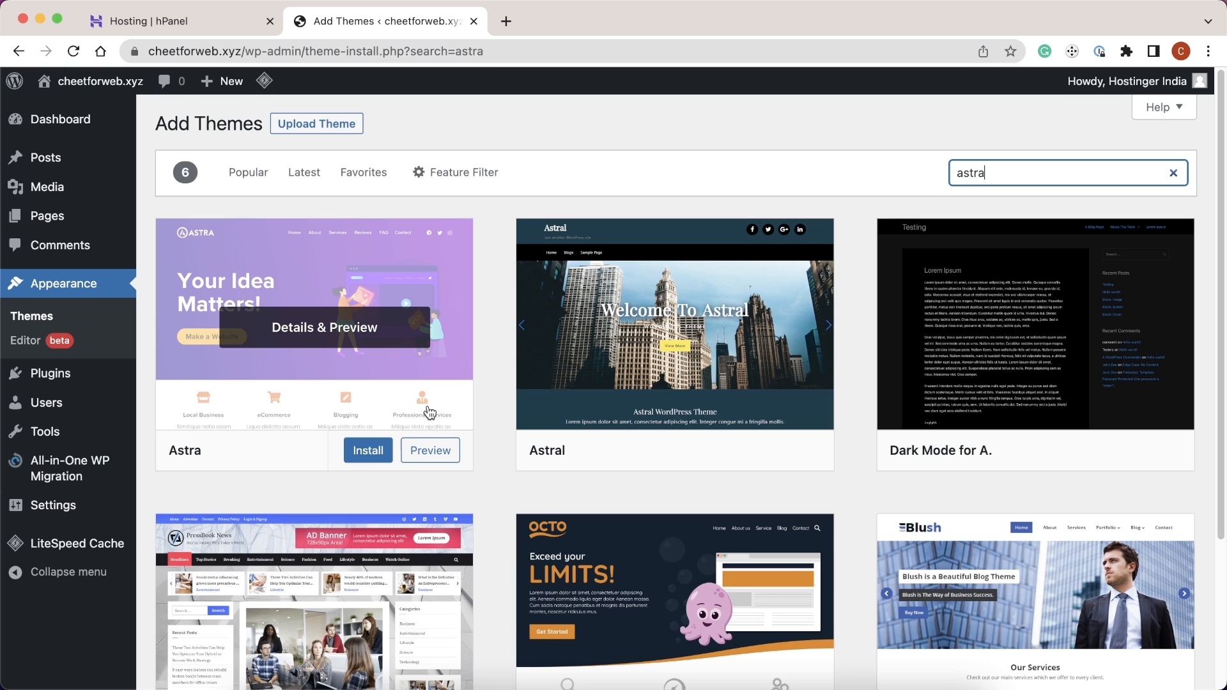
left_click(380, 450)
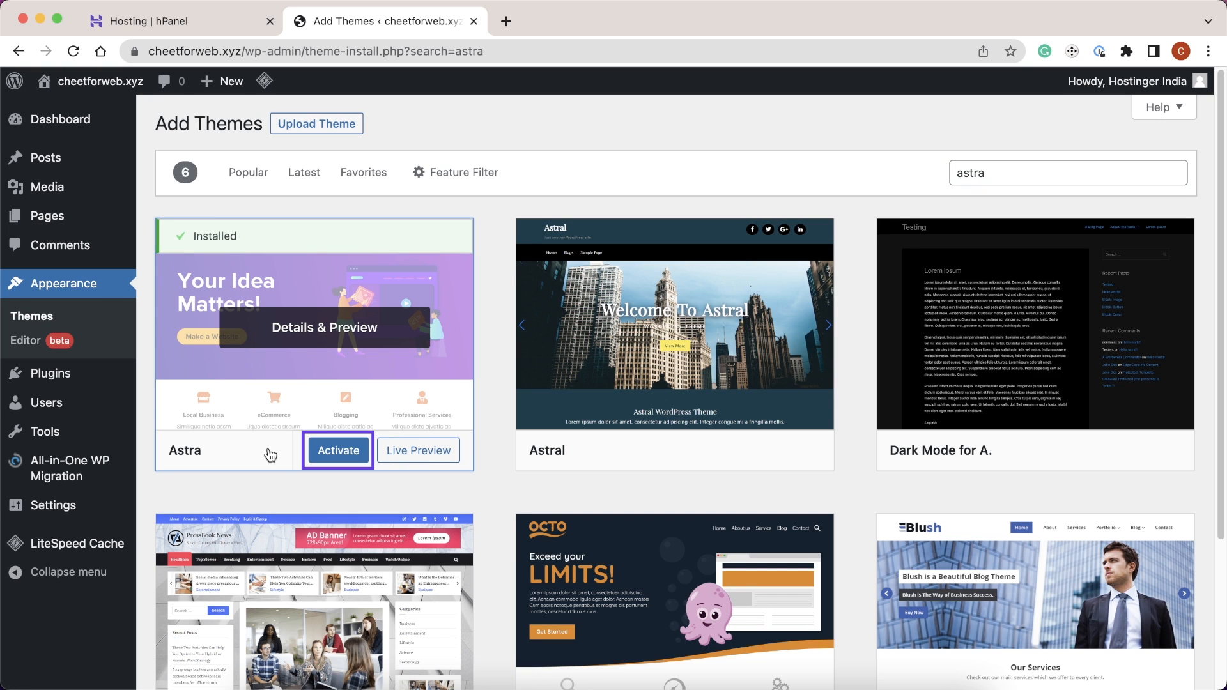
left_click(325, 450)
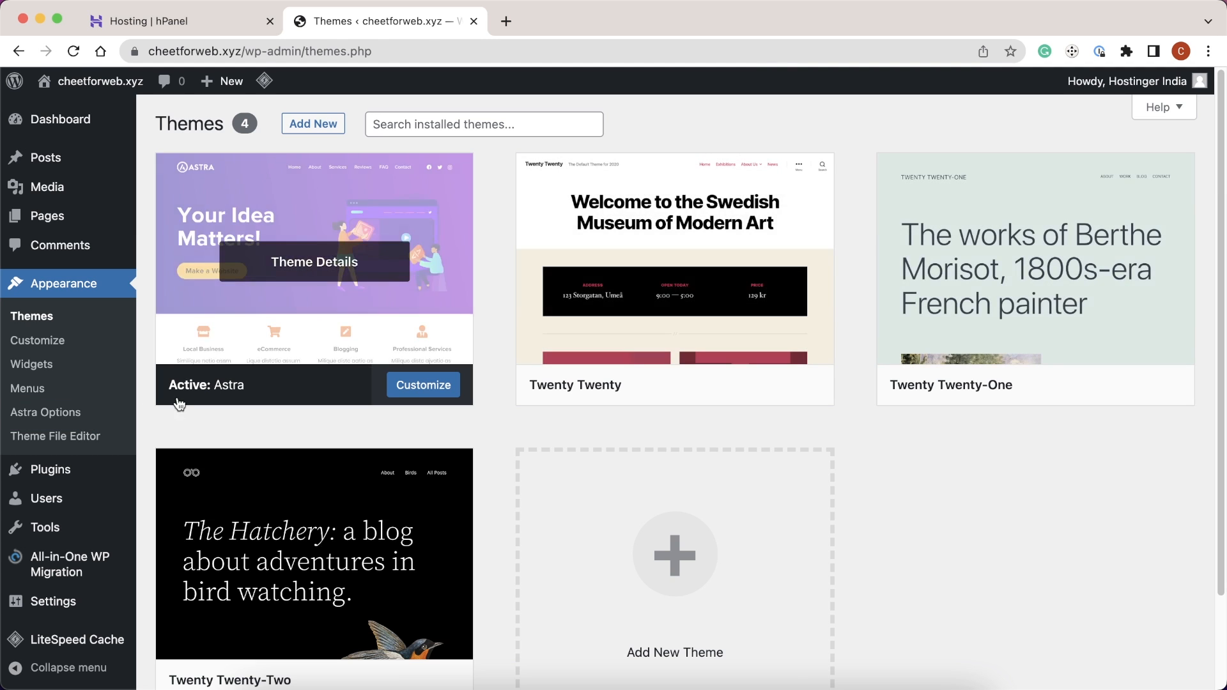
- Install the Astra starter templates importer and pick Elementor as the page builder
left_click(63, 412)
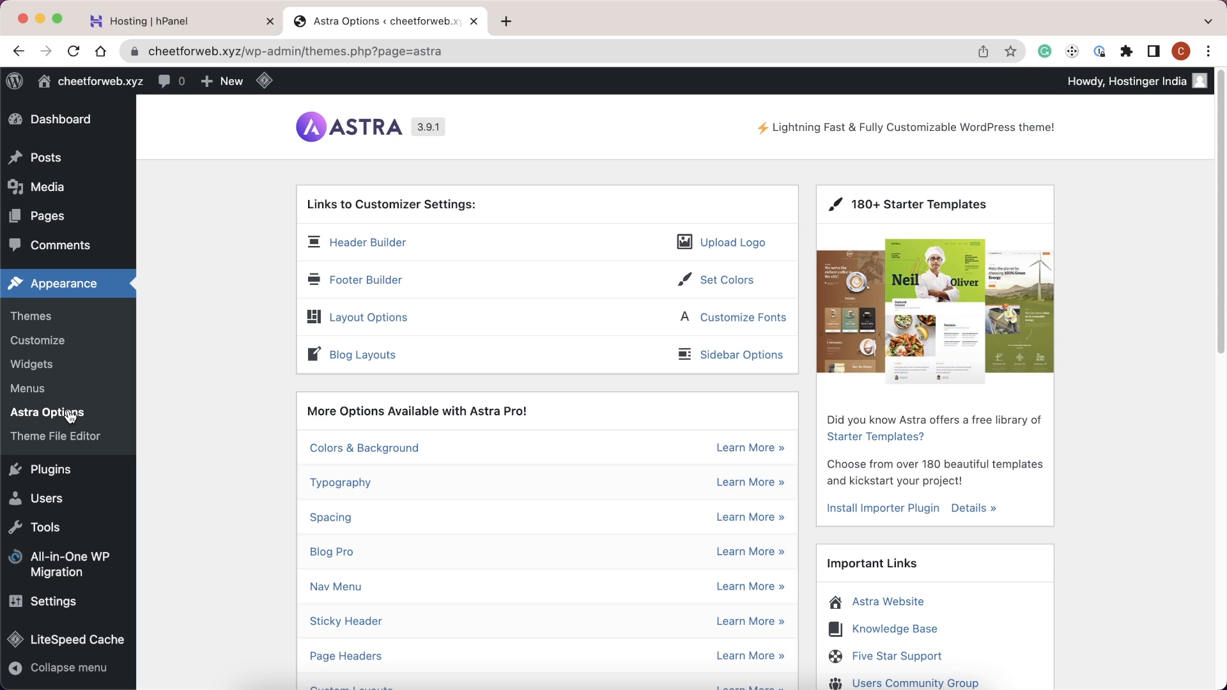
left_click(898, 508)
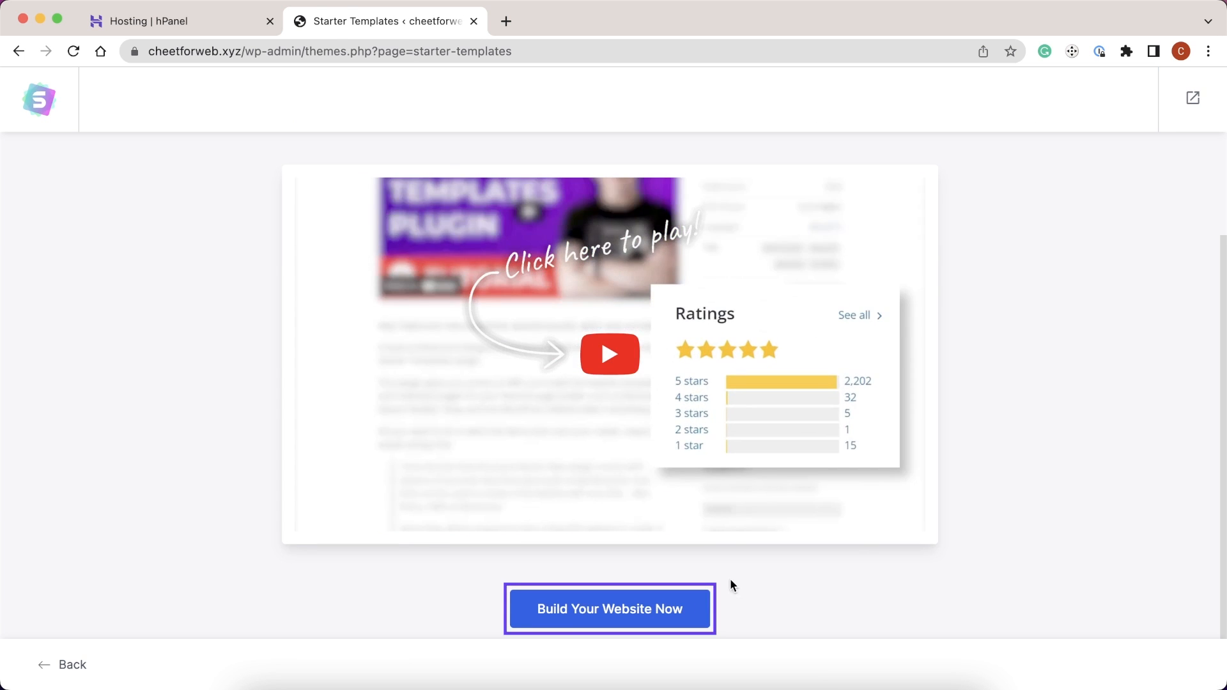
left_click(651, 614)
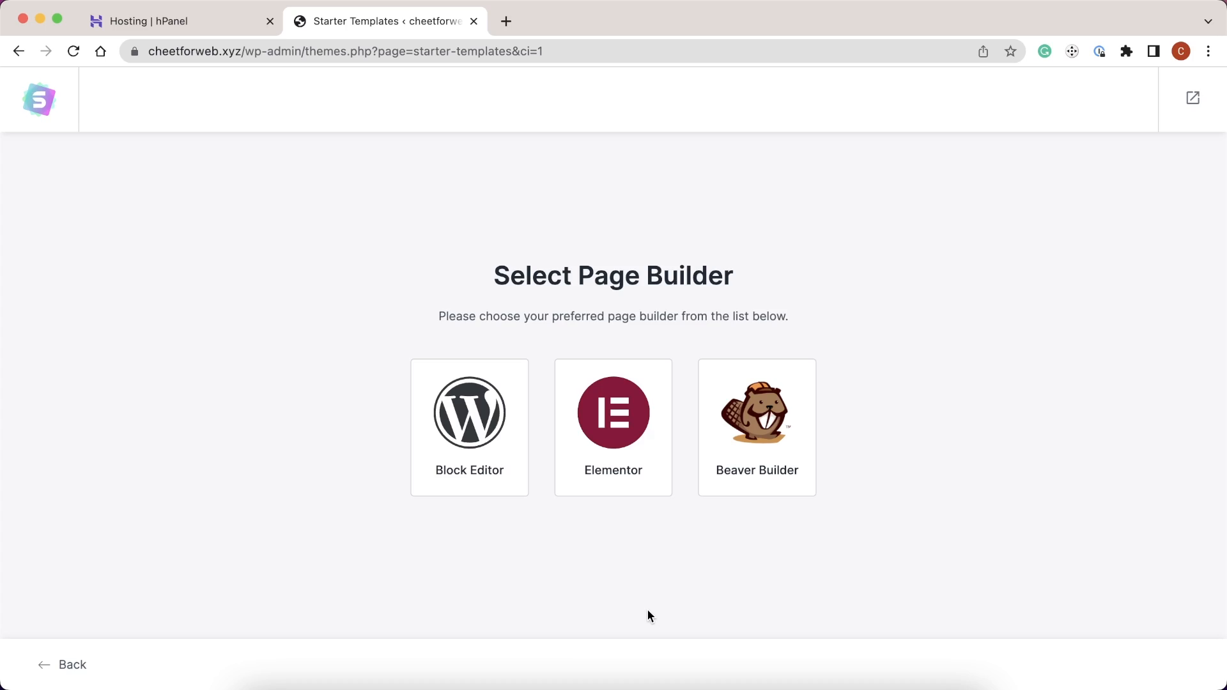
left_click(617, 457)
- Filter the templates to Blog and select Creative Blog
scroll(617, 459, "down", 10)
scroll(617, 459, "down", 15)
scroll(618, 454, "down", 3)
scroll(618, 454, "up", 20)
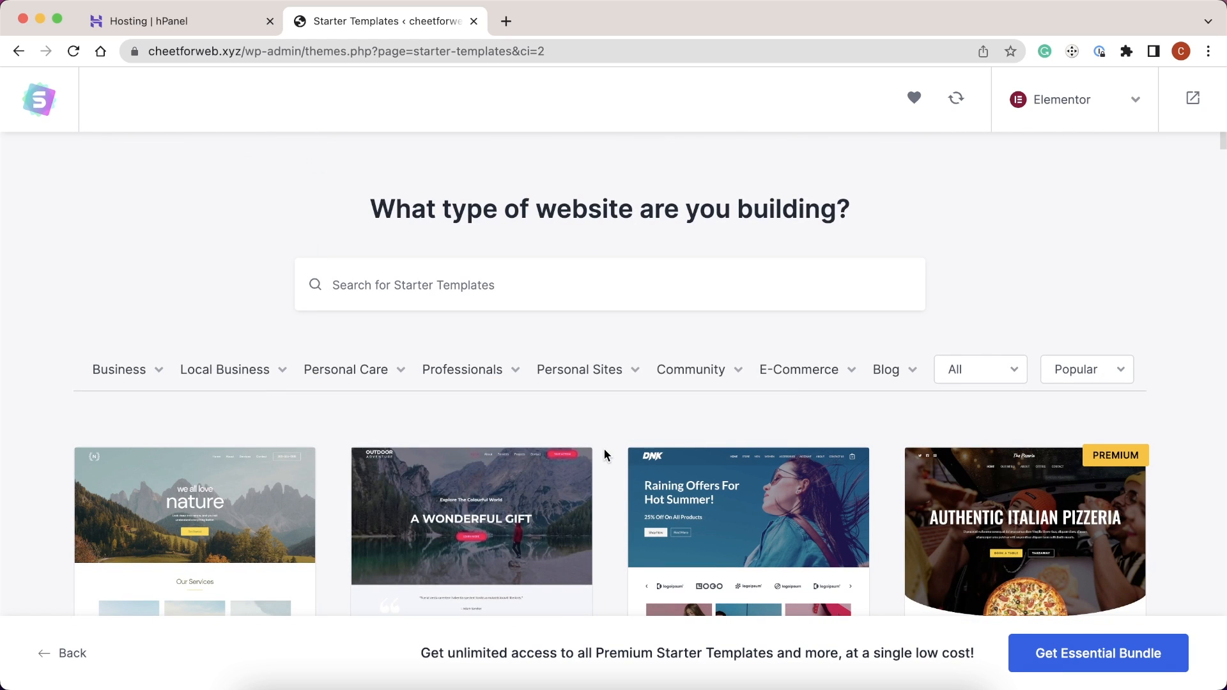
left_click(886, 372)
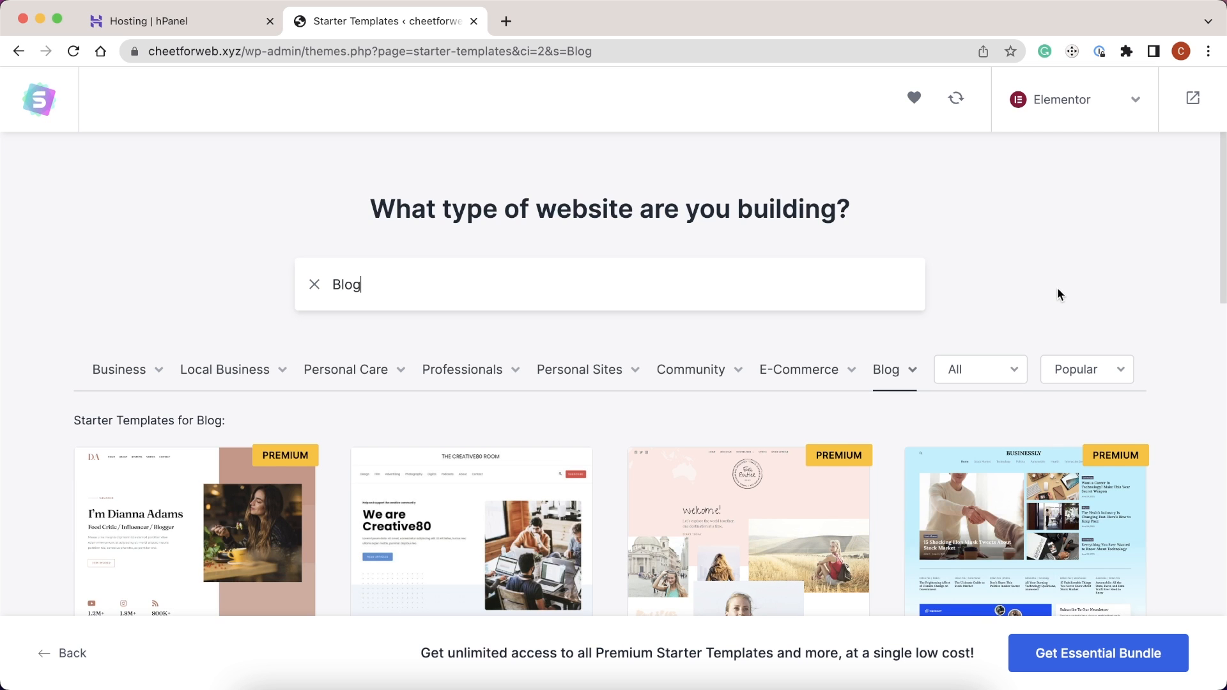
scroll(1057, 286, "down", 4)
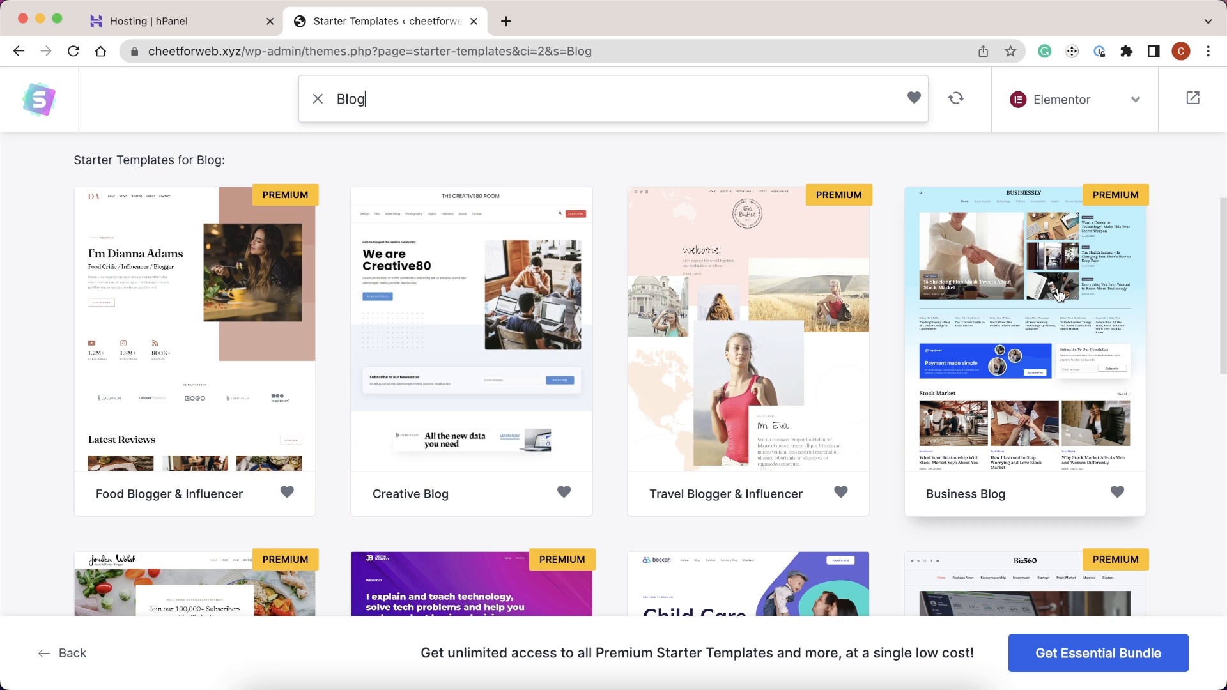
left_click(497, 371)
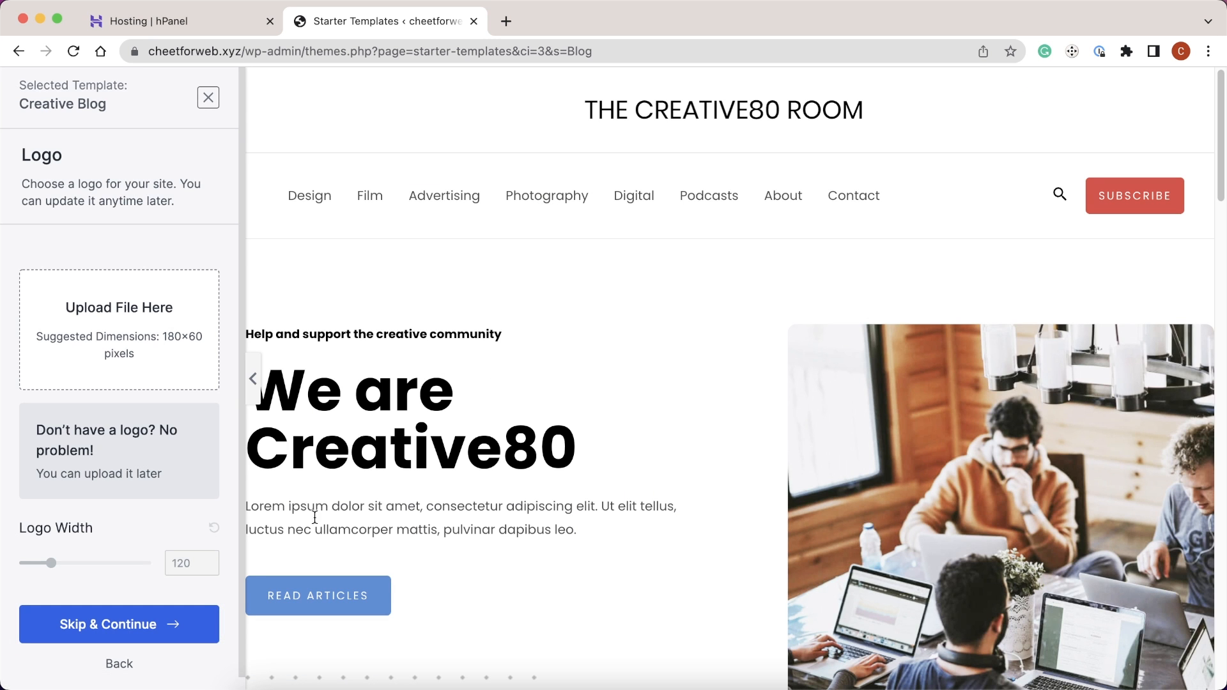
- Skip the logo, keep default colours and fonts, build Creative Blog, and view the site
left_click(173, 621)
scroll(171, 619, "down", 3)
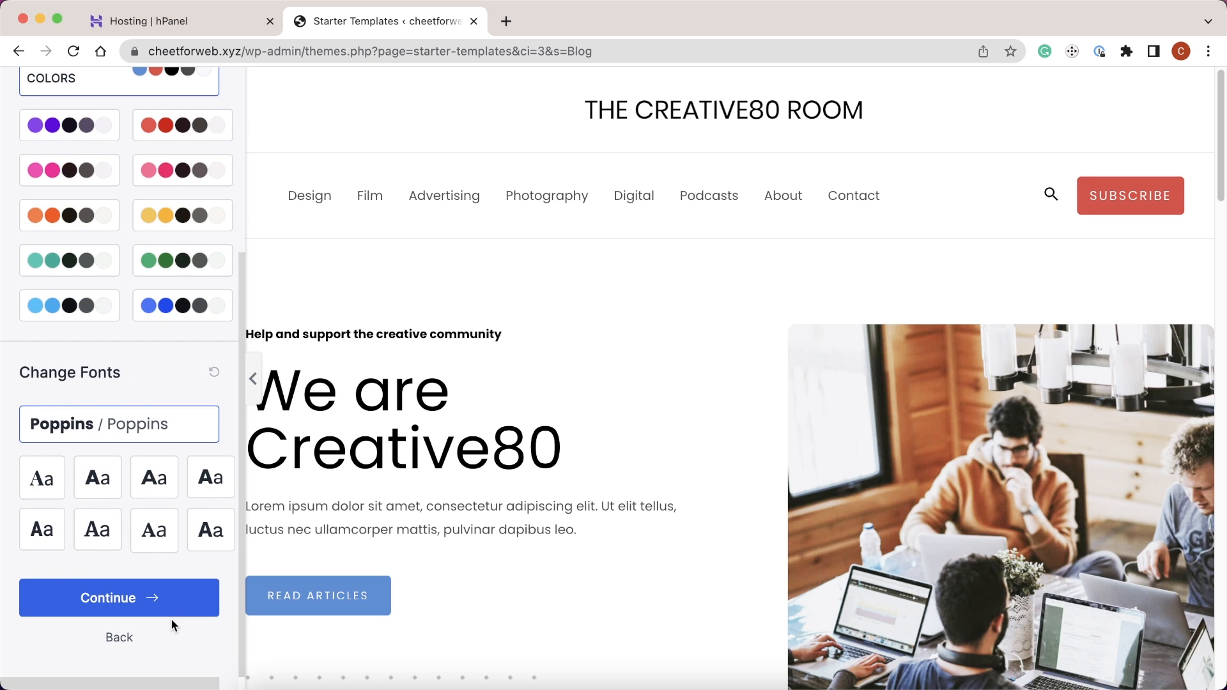
left_click(170, 598)
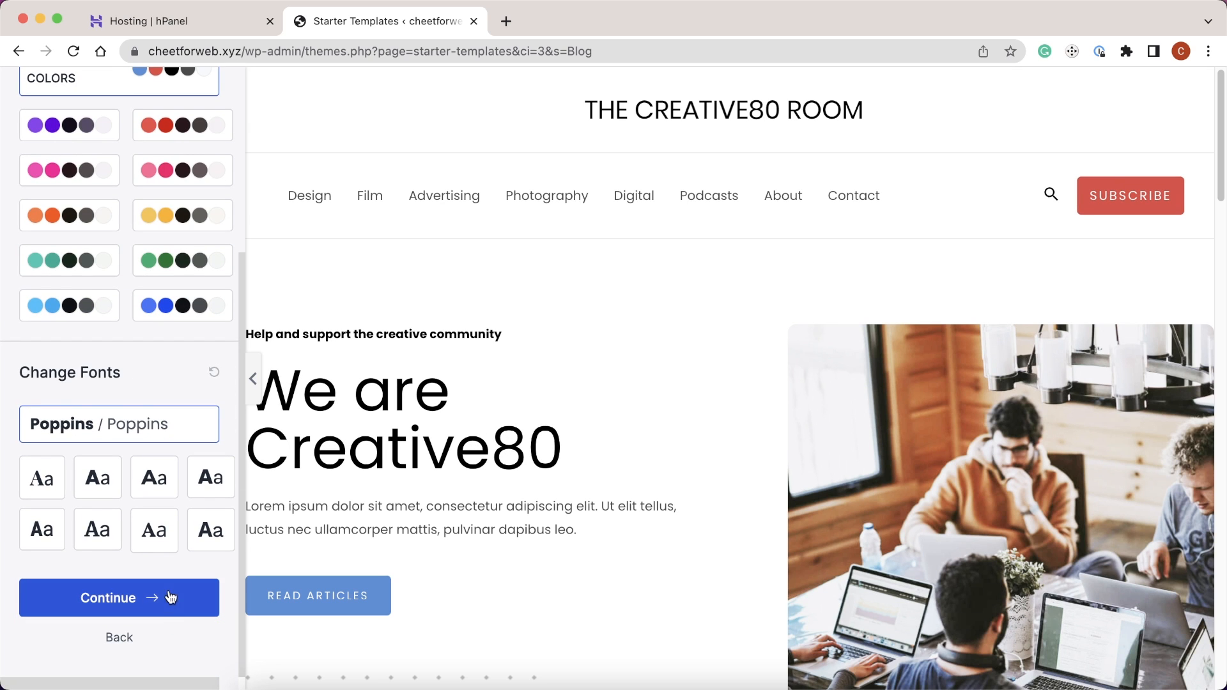
scroll(169, 595, "down", 3)
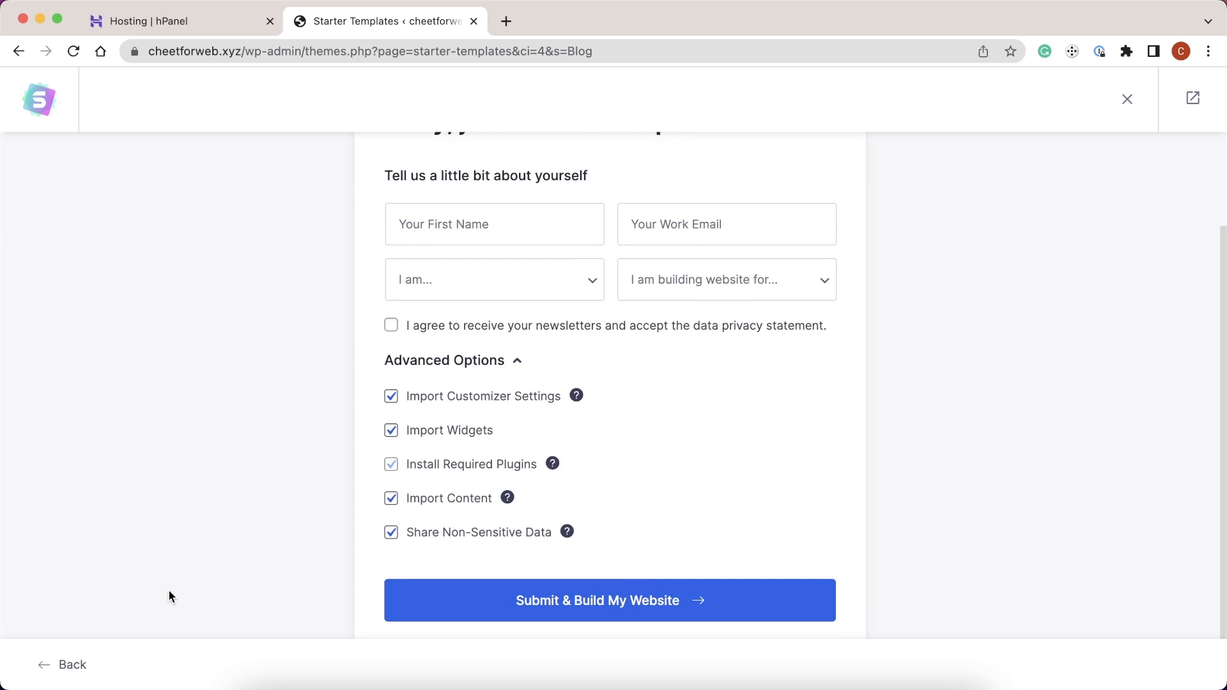
key("Tab")
key("Return")
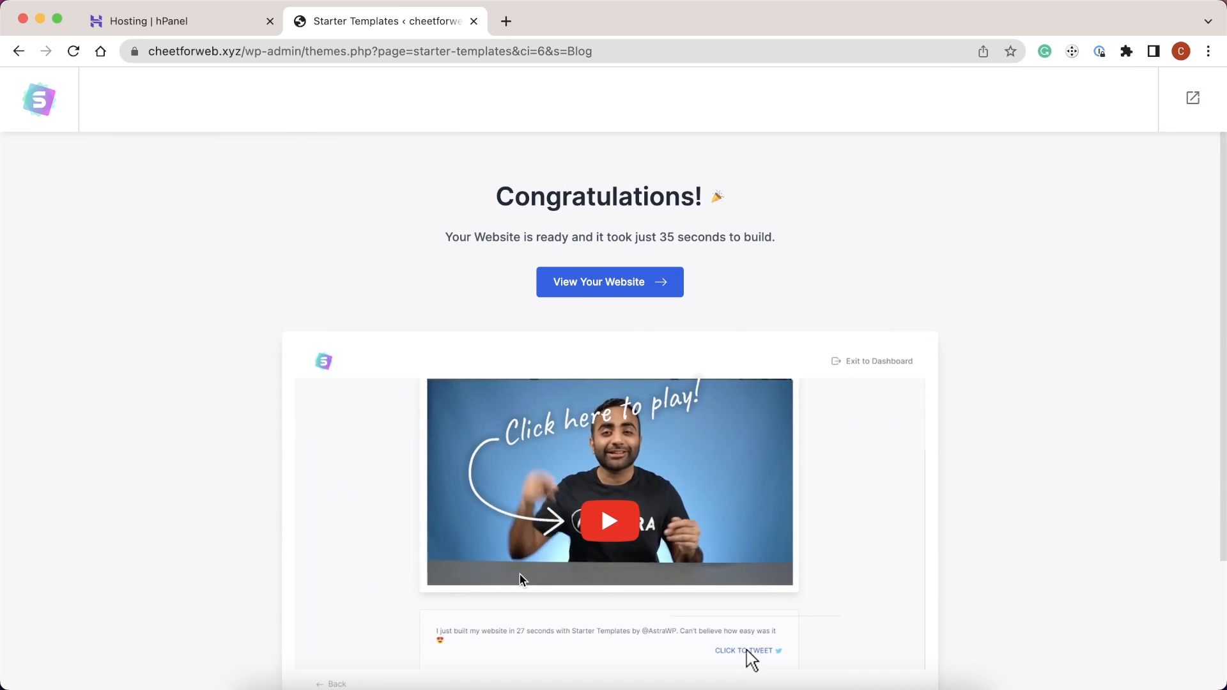
left_click(597, 291)
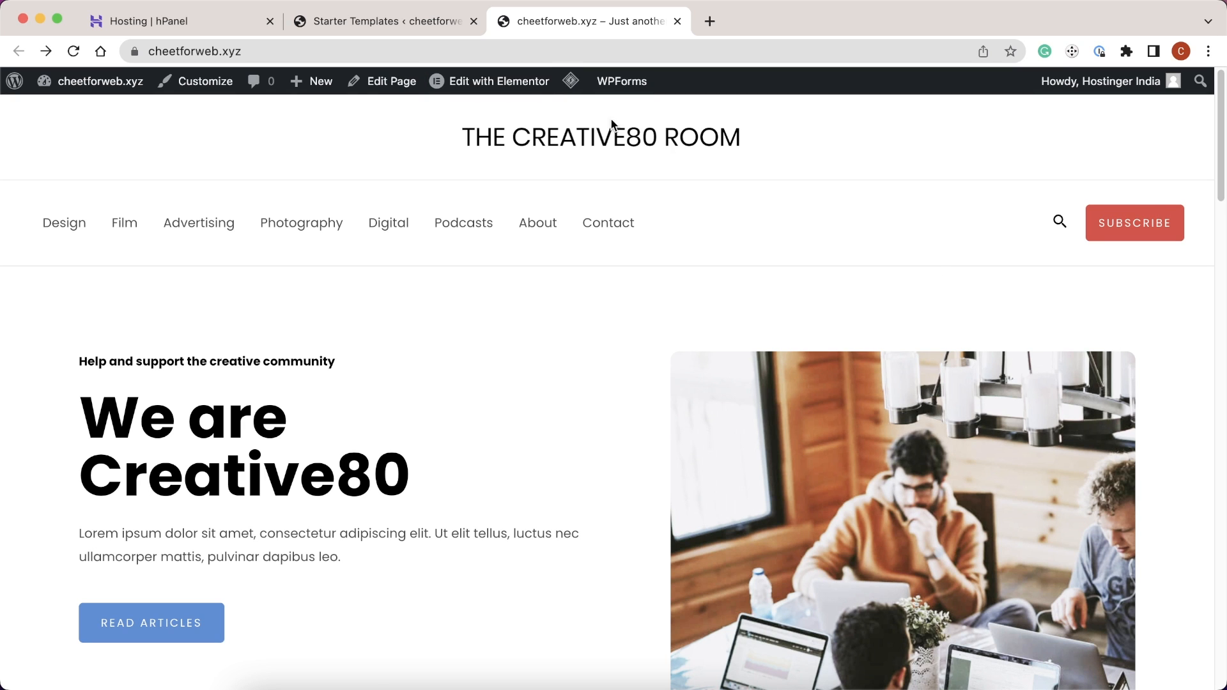
- Open the Home page in Elementor and change its headline to 'Write your text here.'
left_click(501, 82)
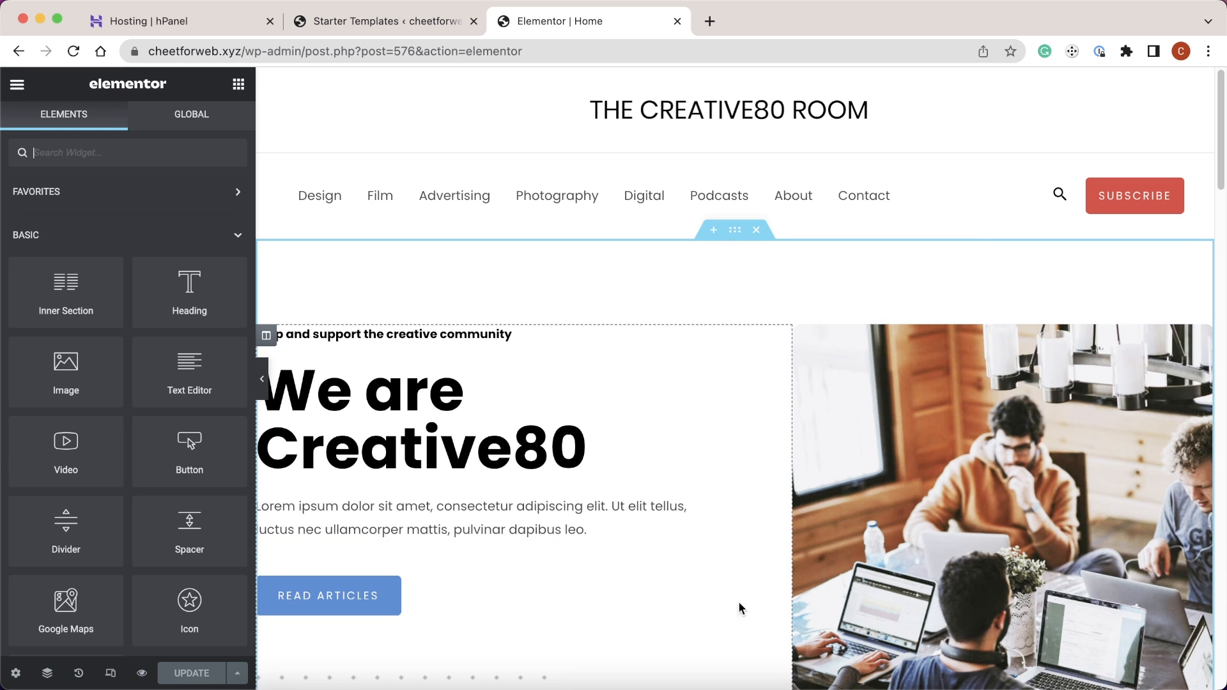
left_click(495, 439)
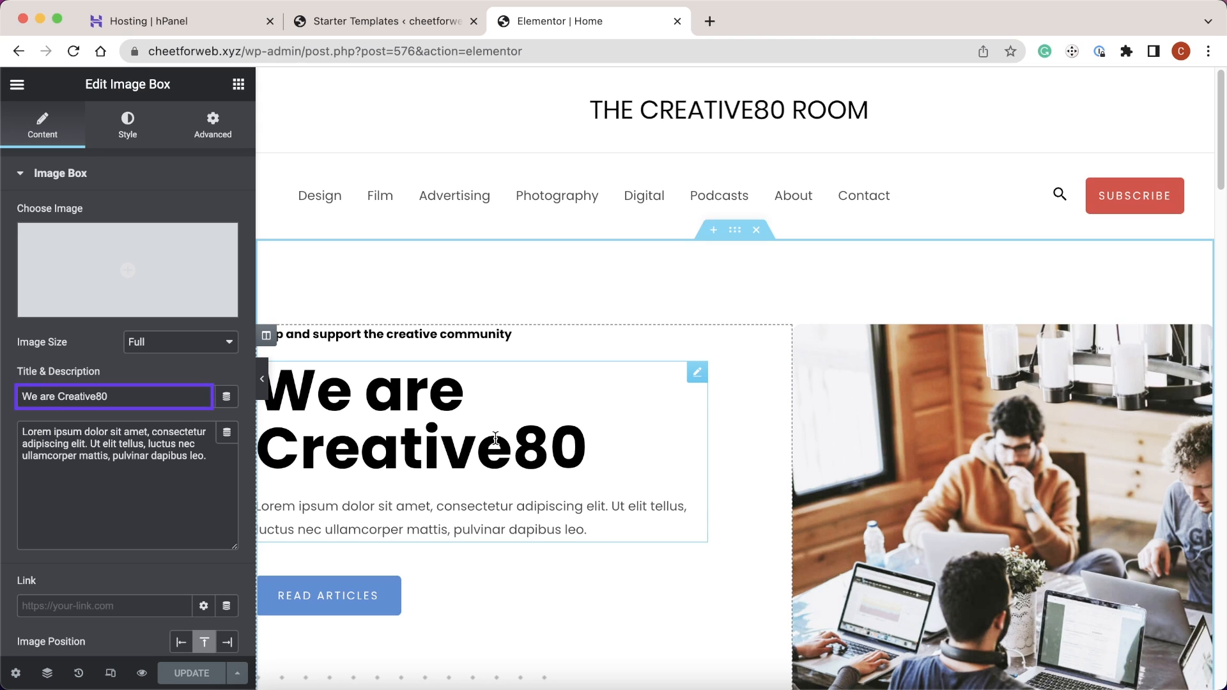
triple_click(164, 397)
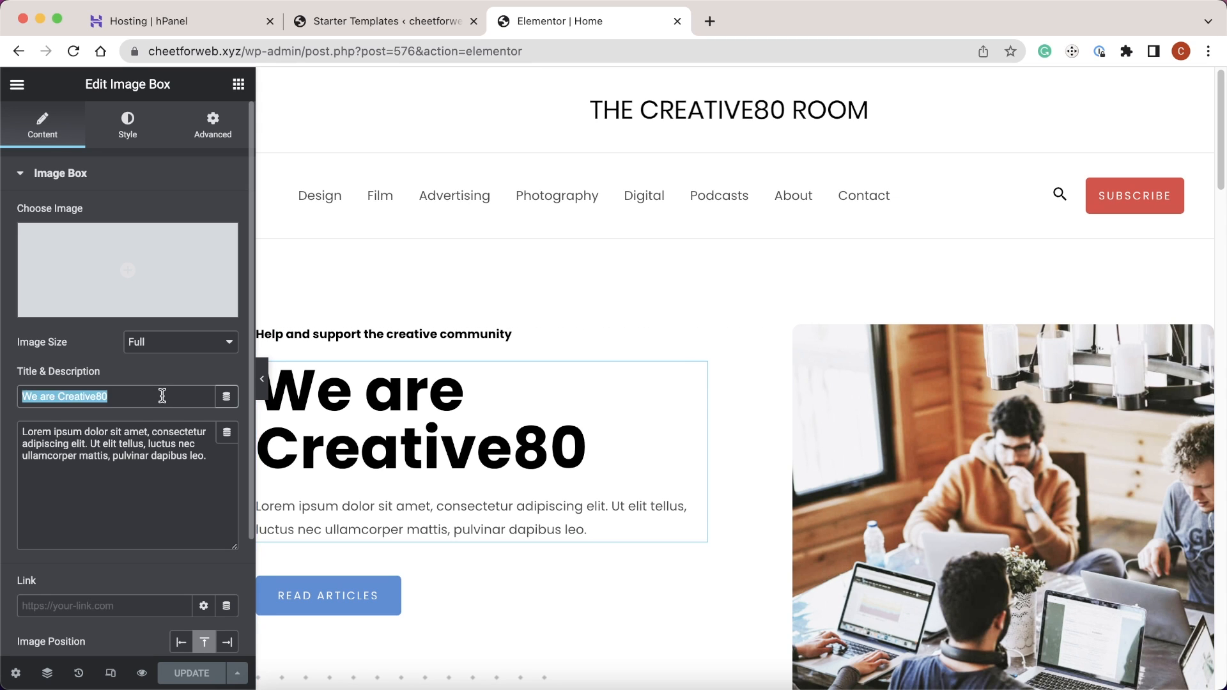
type("Write your text here.")
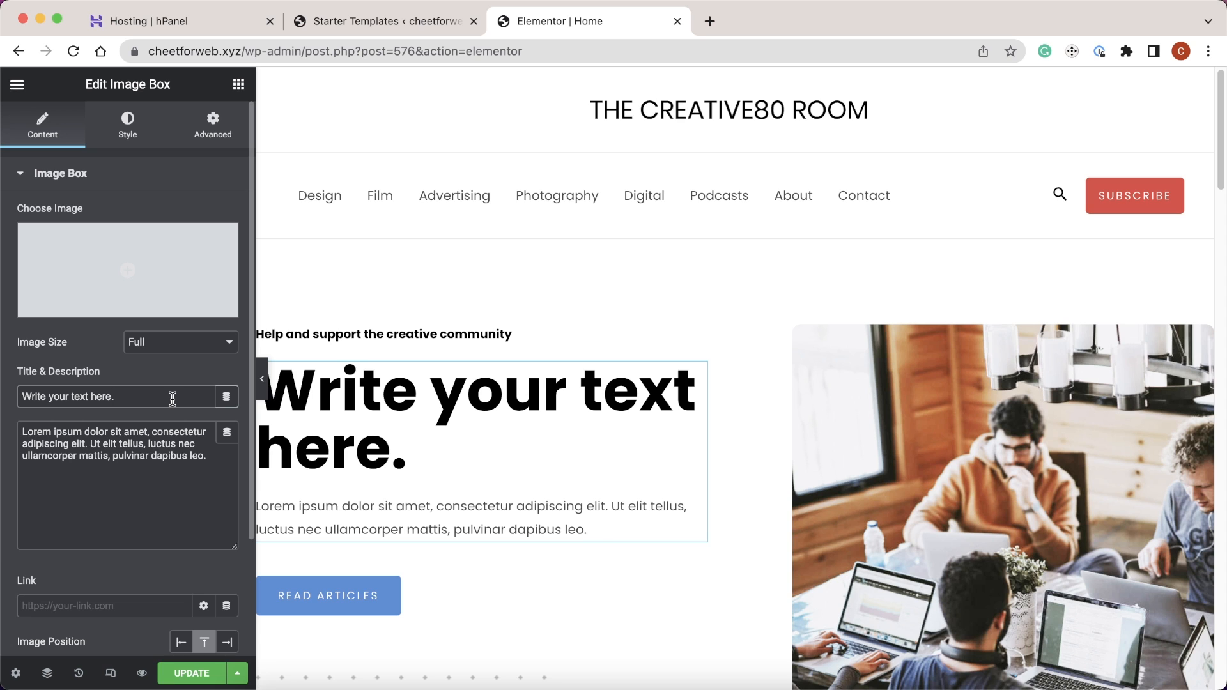
- Set the READ ARTICLES button background colour to red #FF0000
left_click(430, 589)
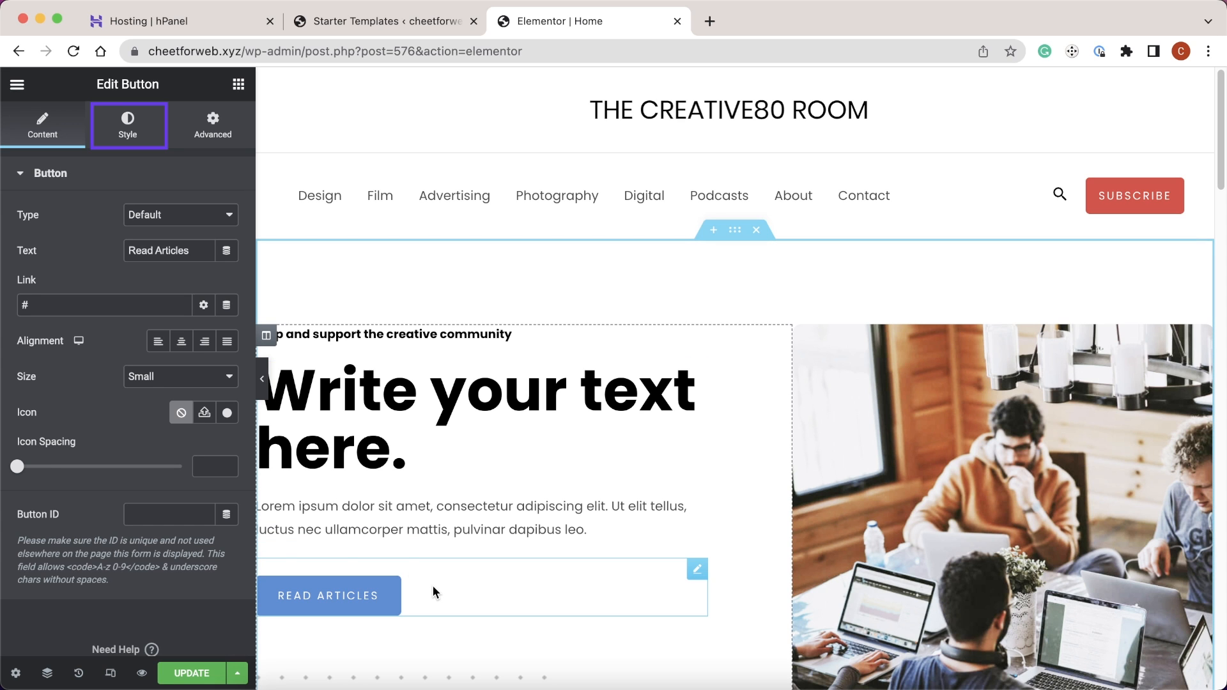
left_click(128, 128)
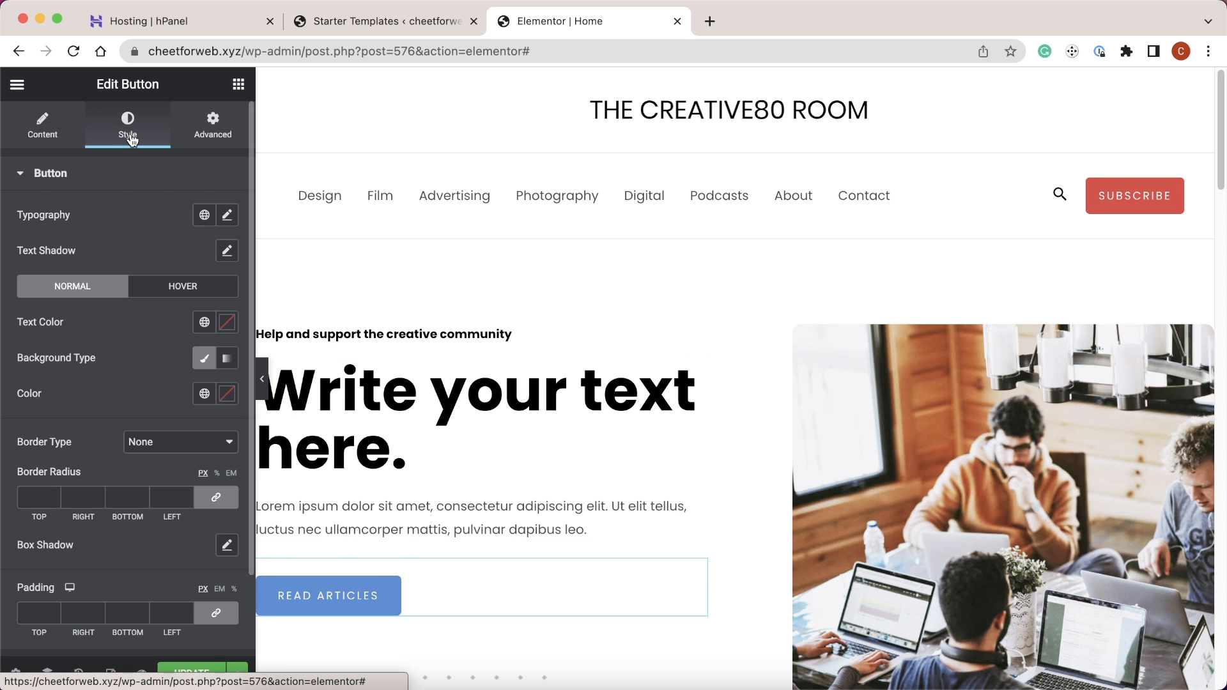
left_click(227, 394)
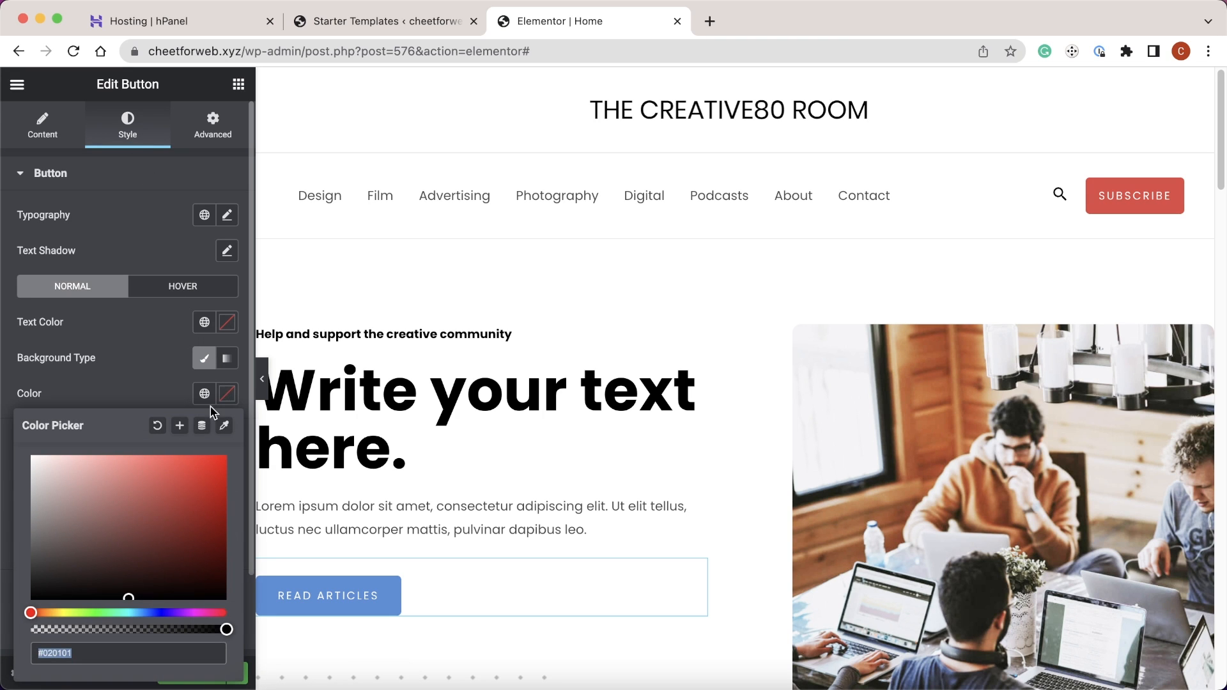
left_click(156, 491)
mouse_move(155, 490)
left_mouse_down()
mouse_move(116, 513)
mouse_move(156, 545)
mouse_move(193, 486)
mouse_move(238, 463)
left_mouse_up()
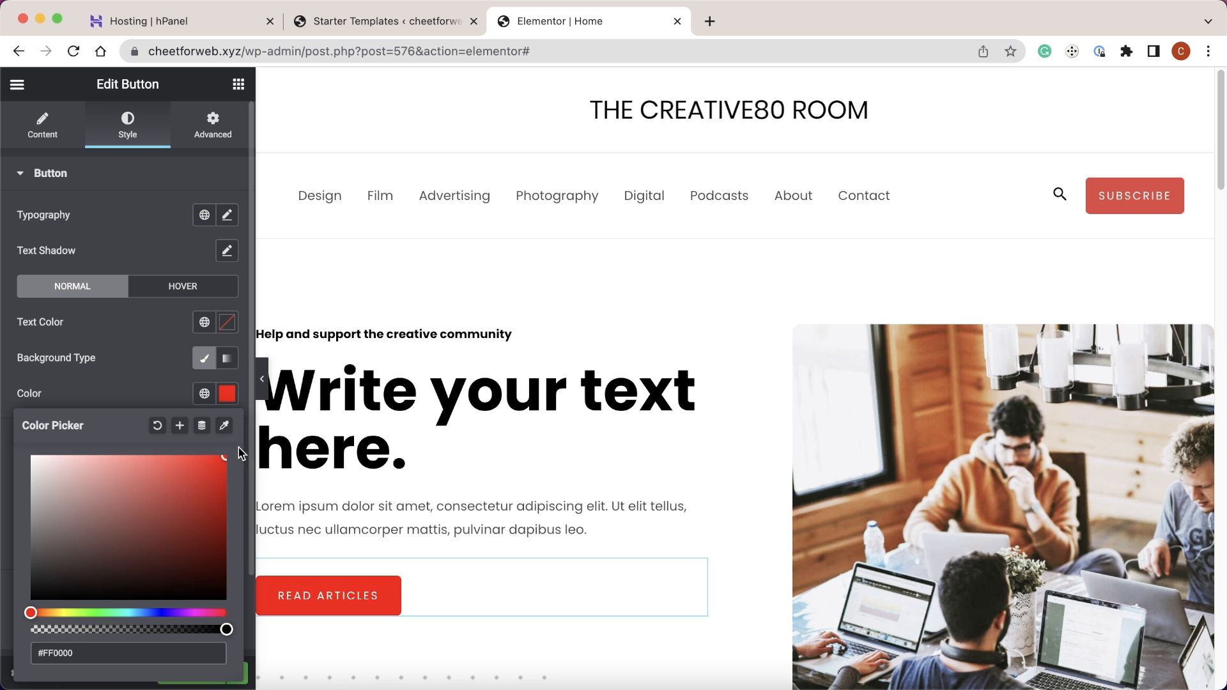
left_click(136, 385)
left_click_drag(1223, 141, 1222, 327)
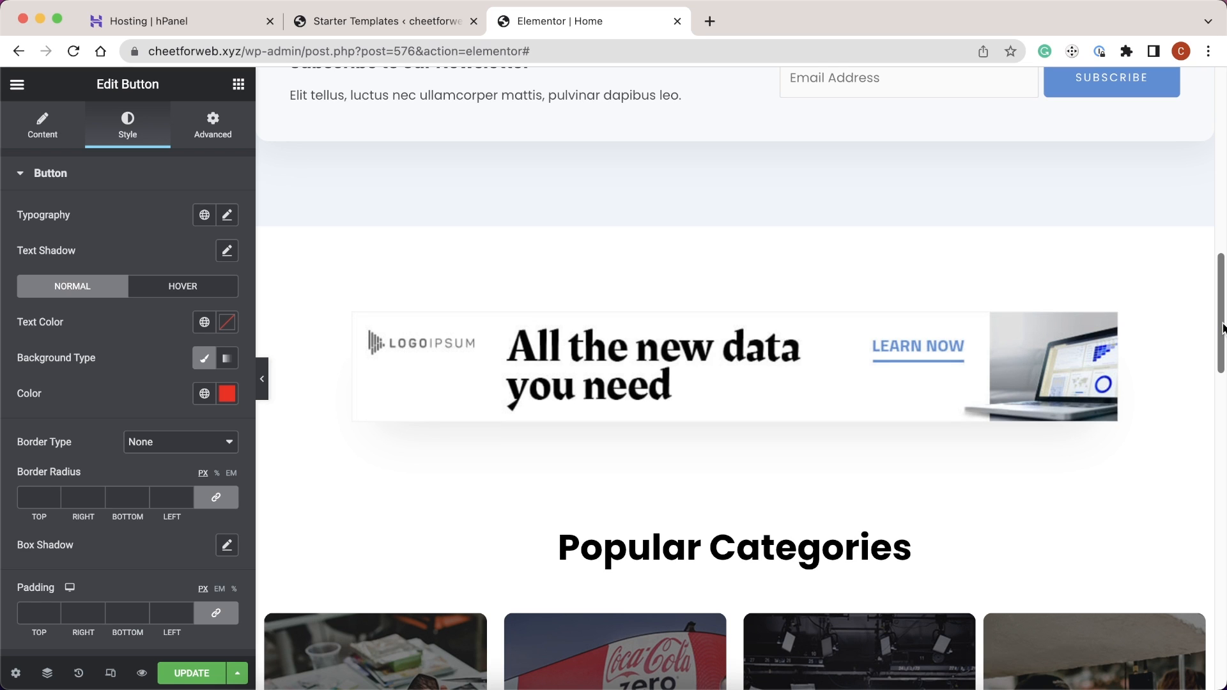
- Swap the 'All the new data you need' banner for the purple linkedin Three. Two. Online image
left_click(729, 342)
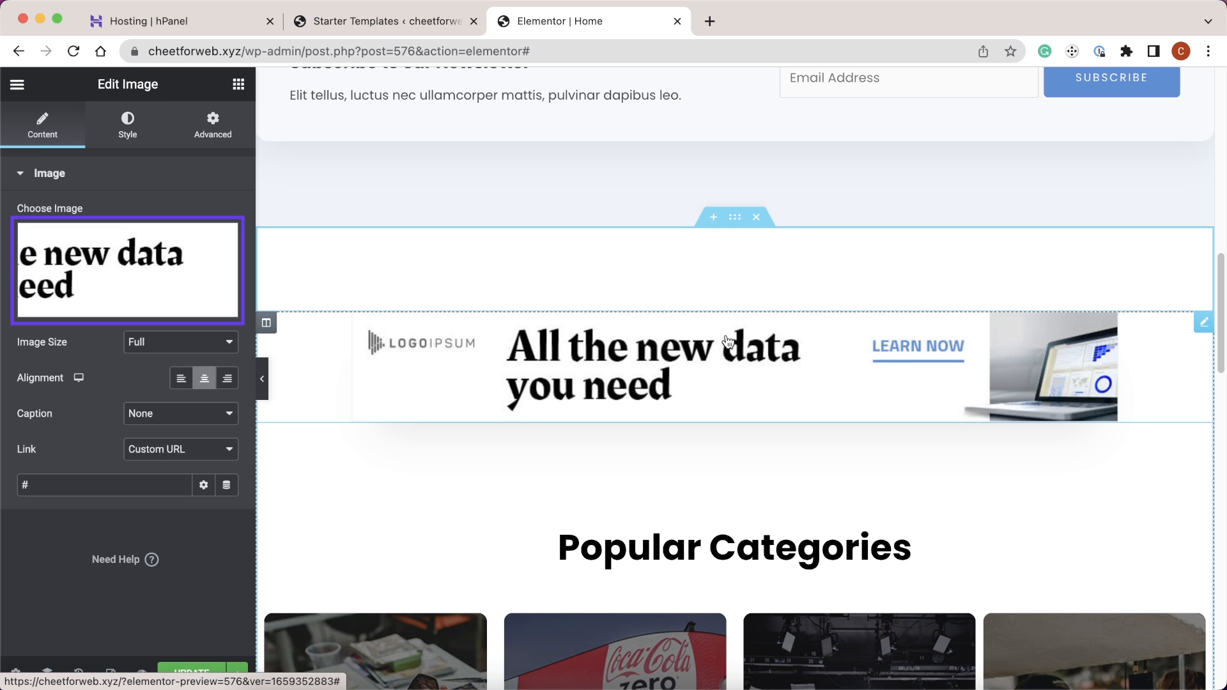
left_click(182, 268)
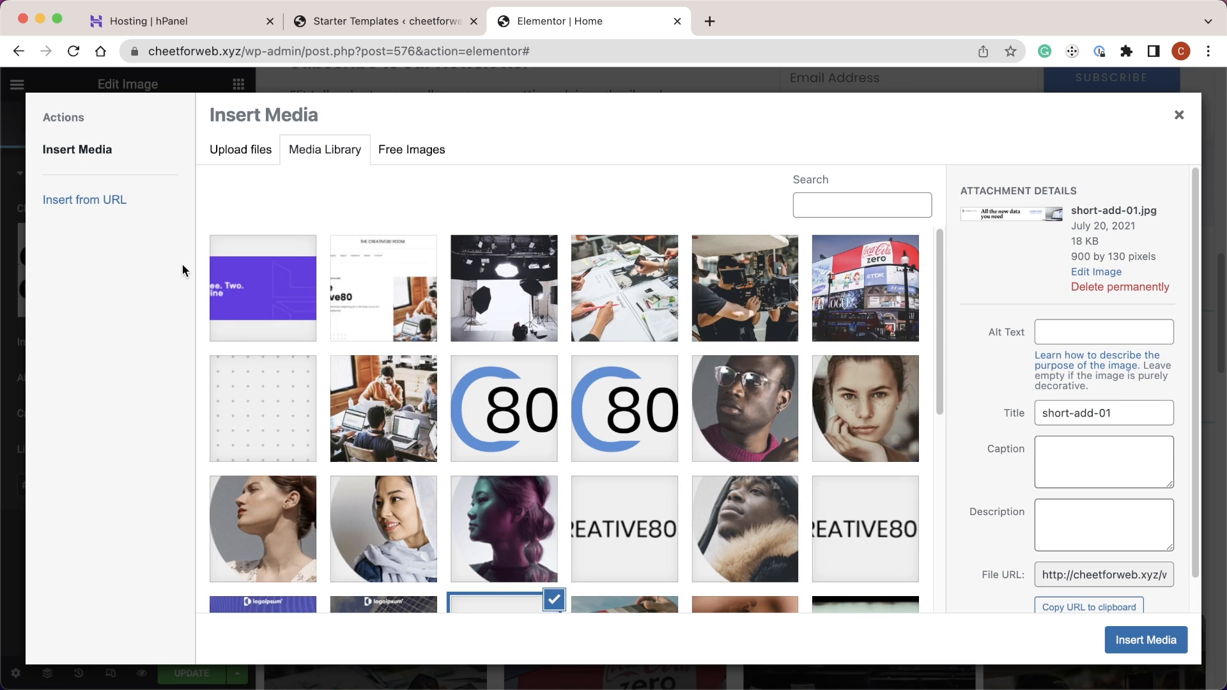
left_click(242, 280)
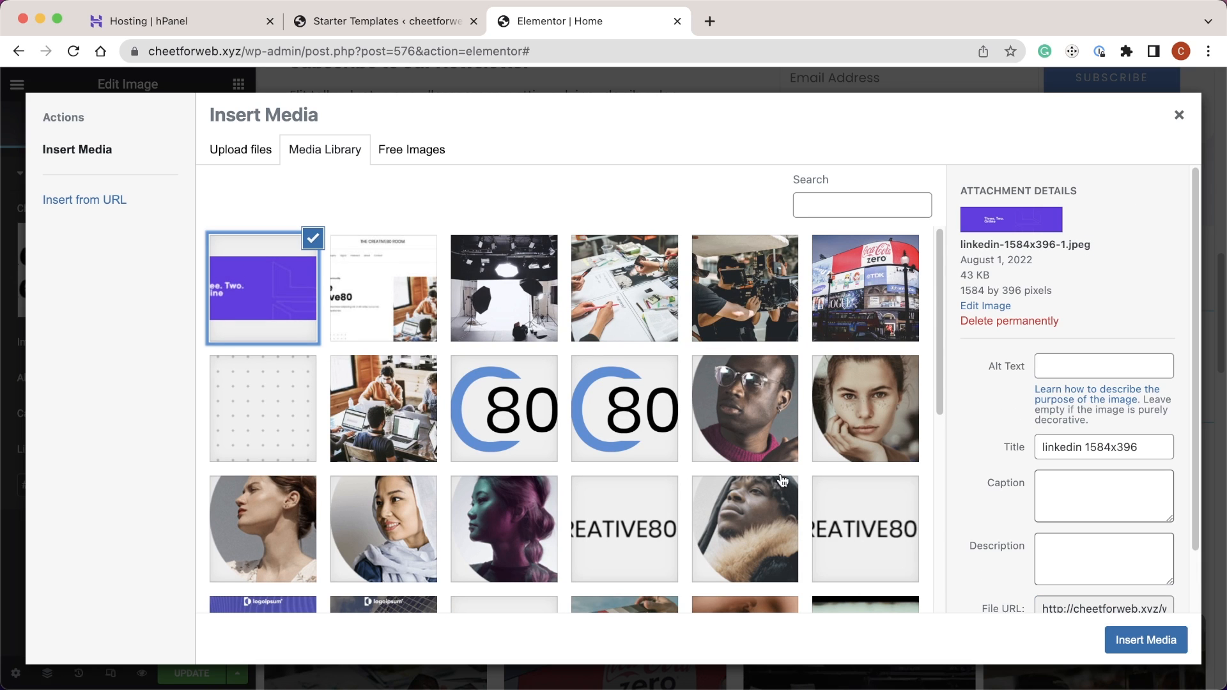
left_click(1148, 639)
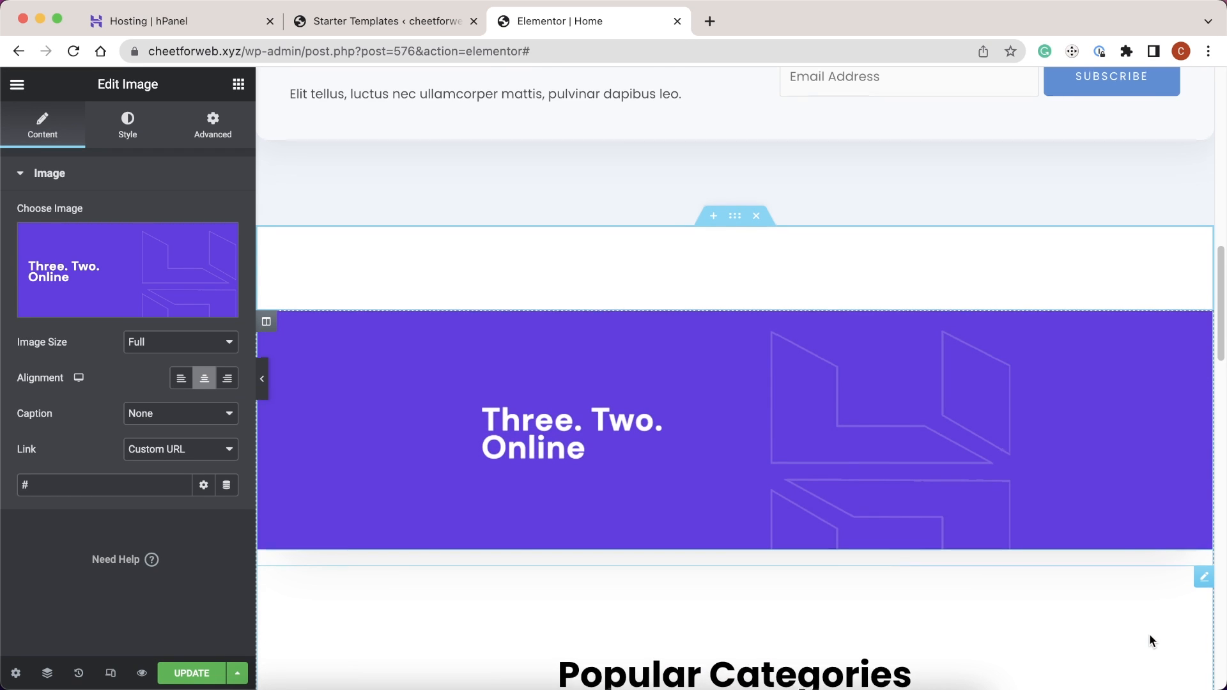
- Save the Home page edits with UPDATE
scroll(1149, 635, "down", 15)
scroll(1144, 625, "down", 10)
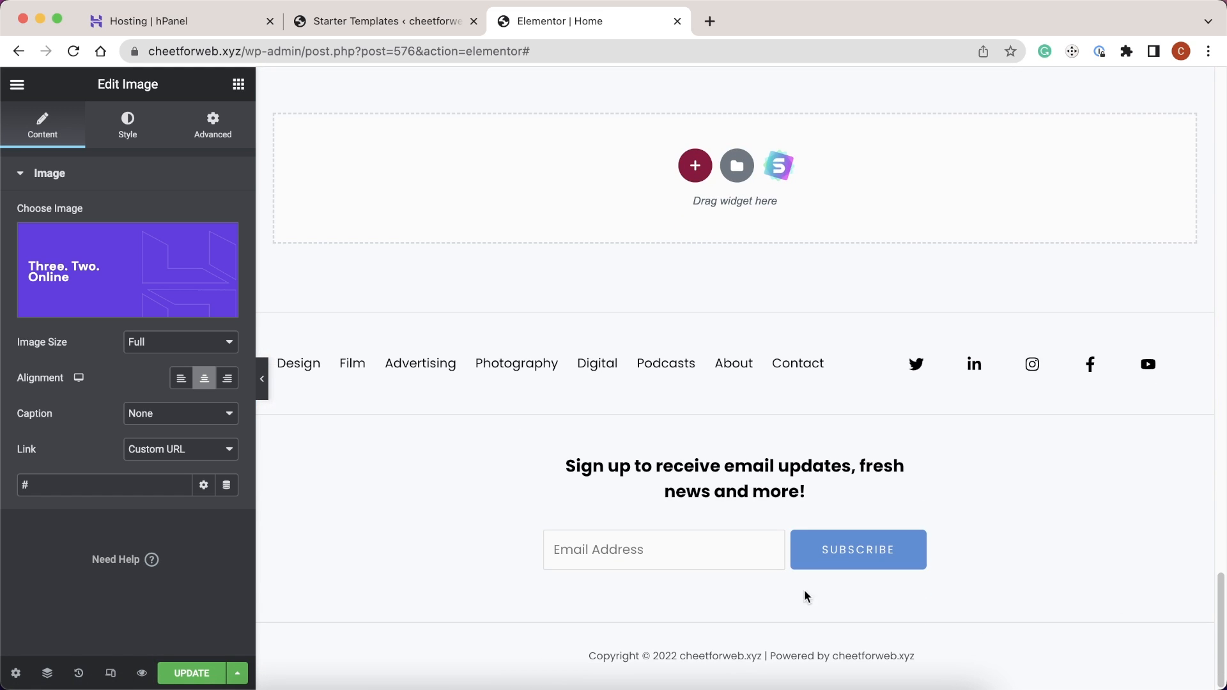
left_click(184, 672)
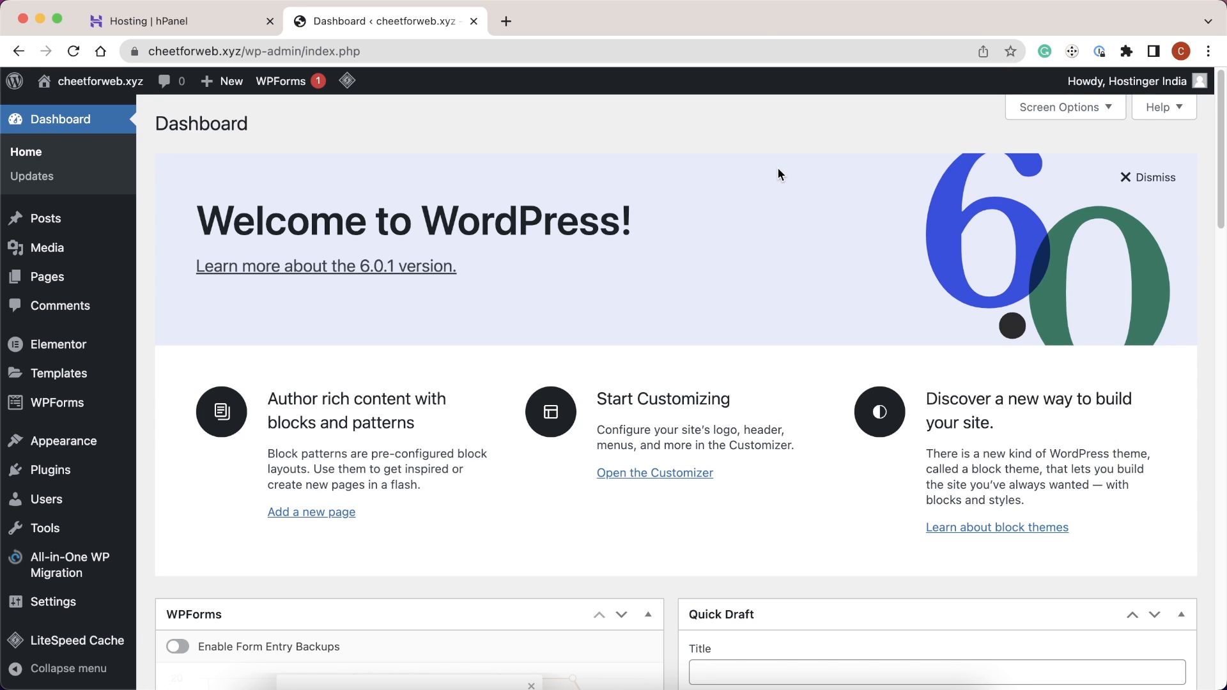
- Add Sample Page to the site menu from Appearance > Menus
mouse_move(83, 440)
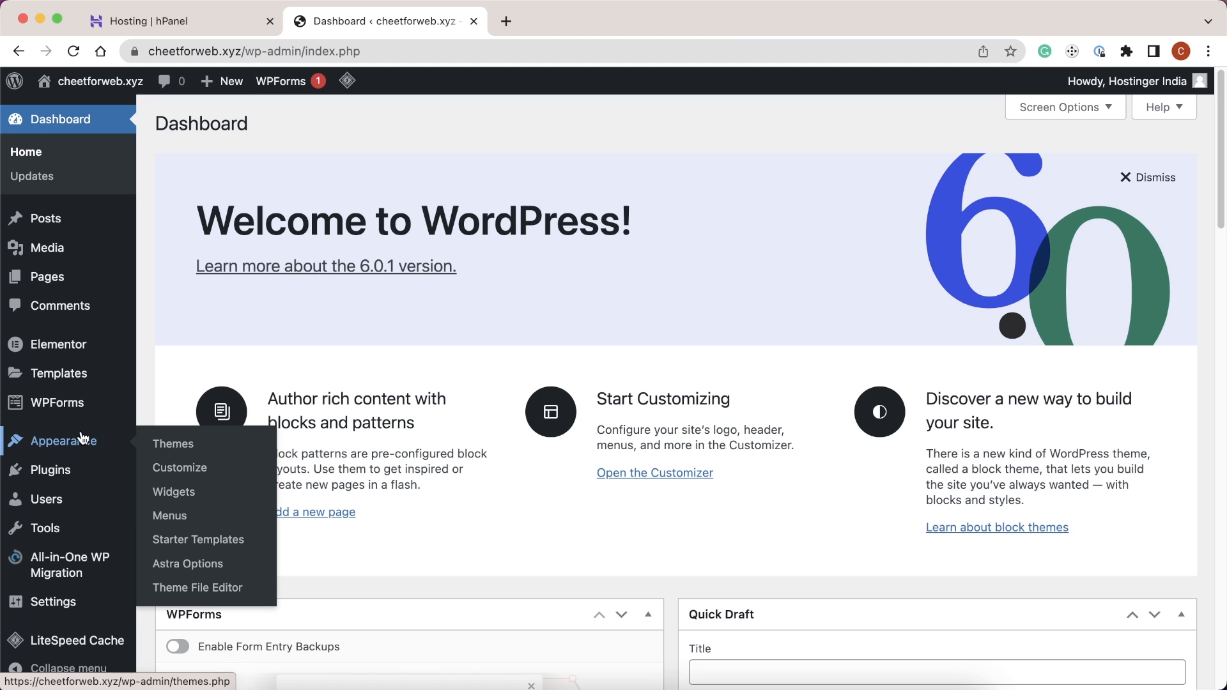
left_click(168, 515)
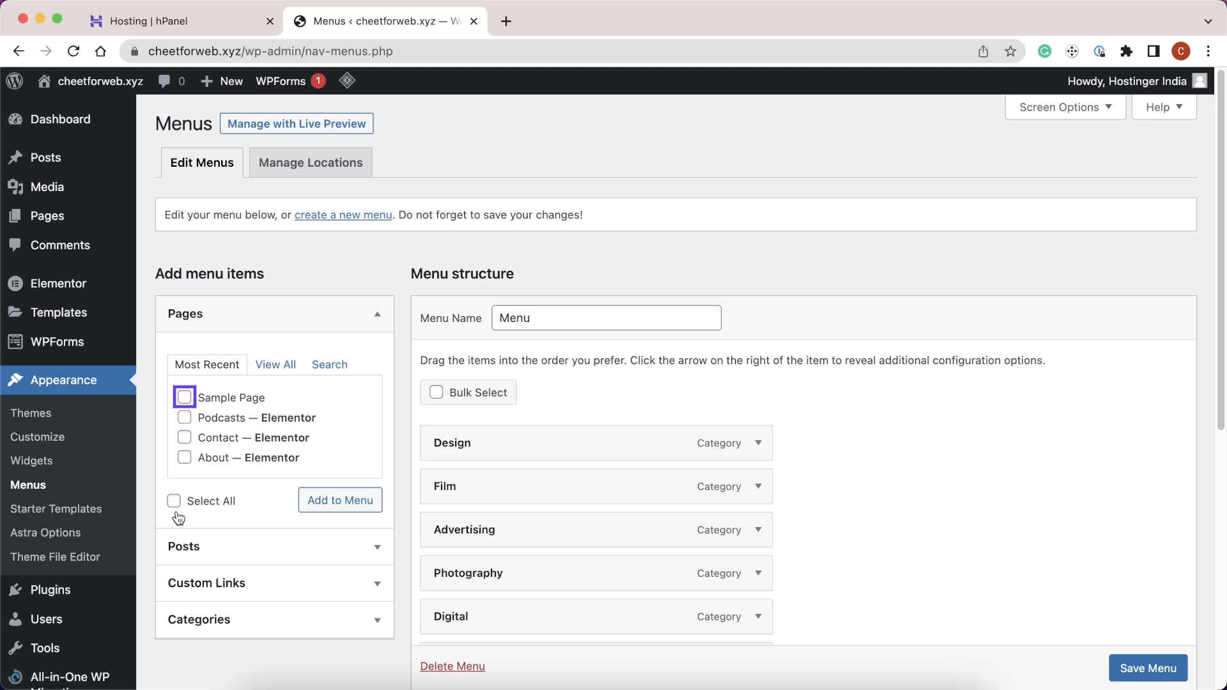
left_click(185, 399)
left_click(332, 500)
- Remove the Design item from the menu
left_click_drag(1222, 240, 1223, 400)
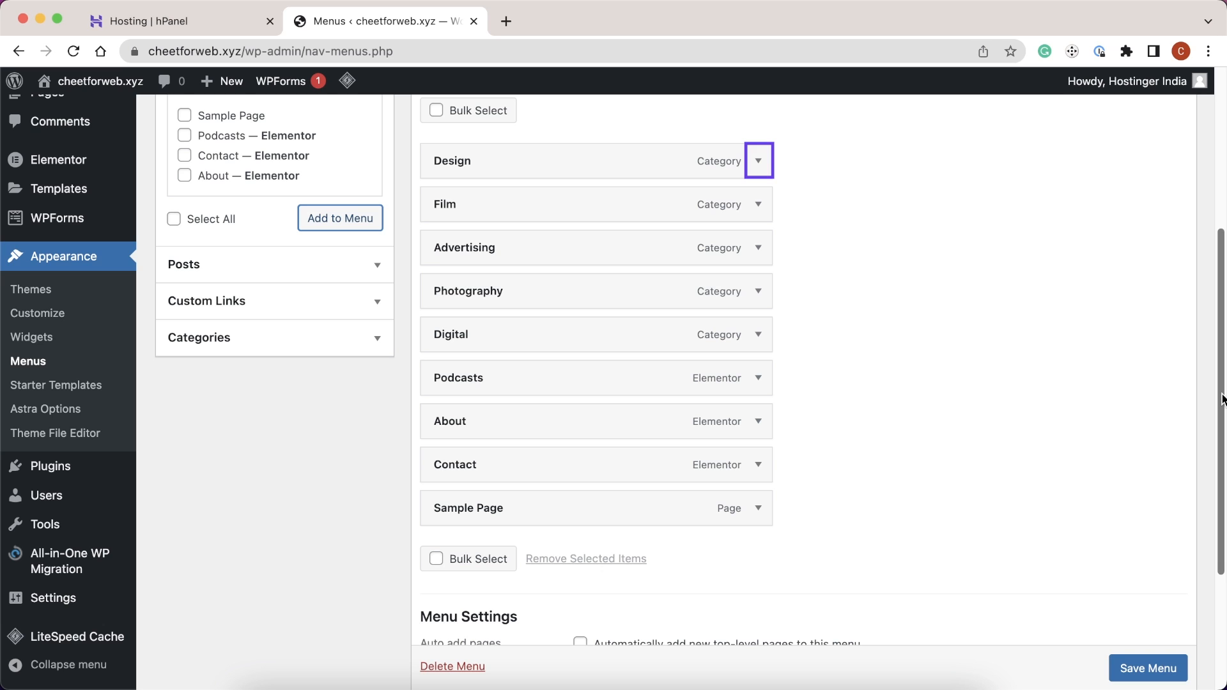
left_click(759, 160)
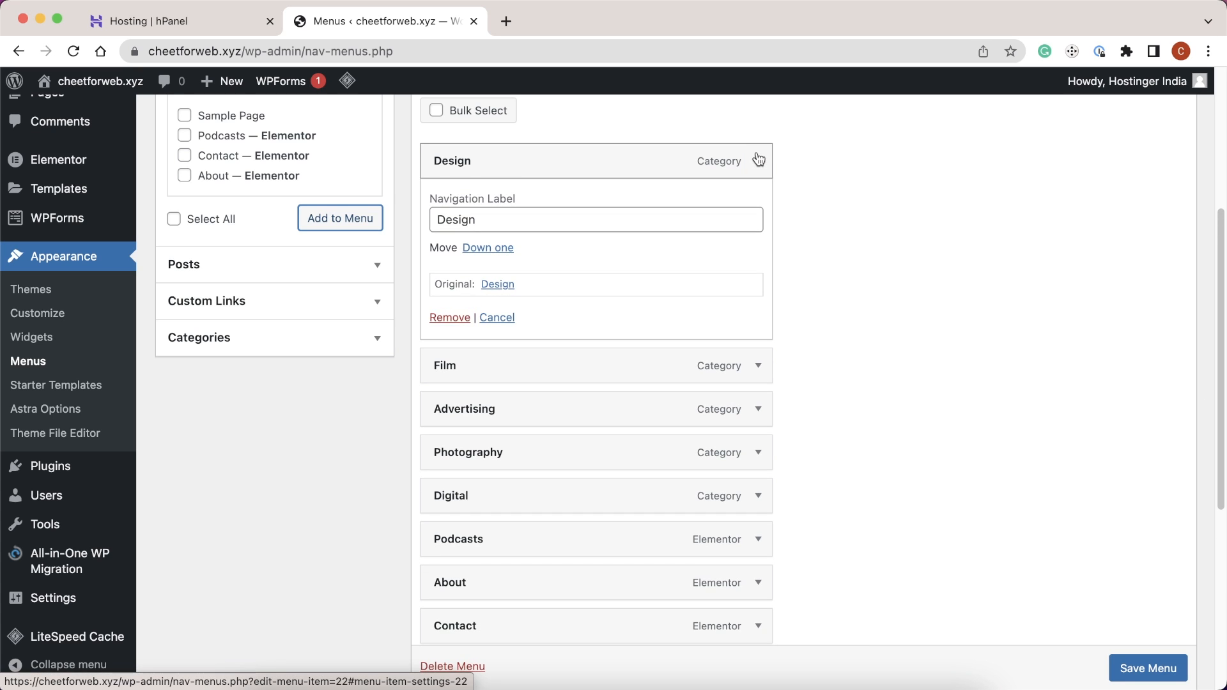
left_click(455, 323)
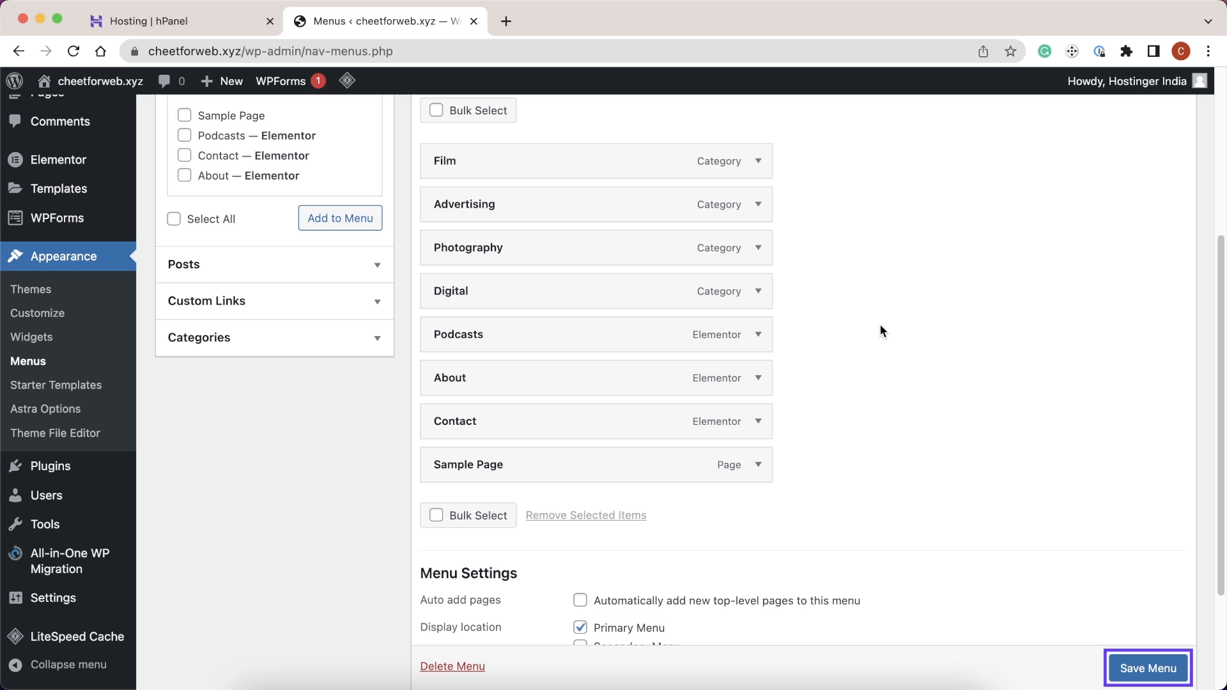
scroll(1127, 667, "down", 1)
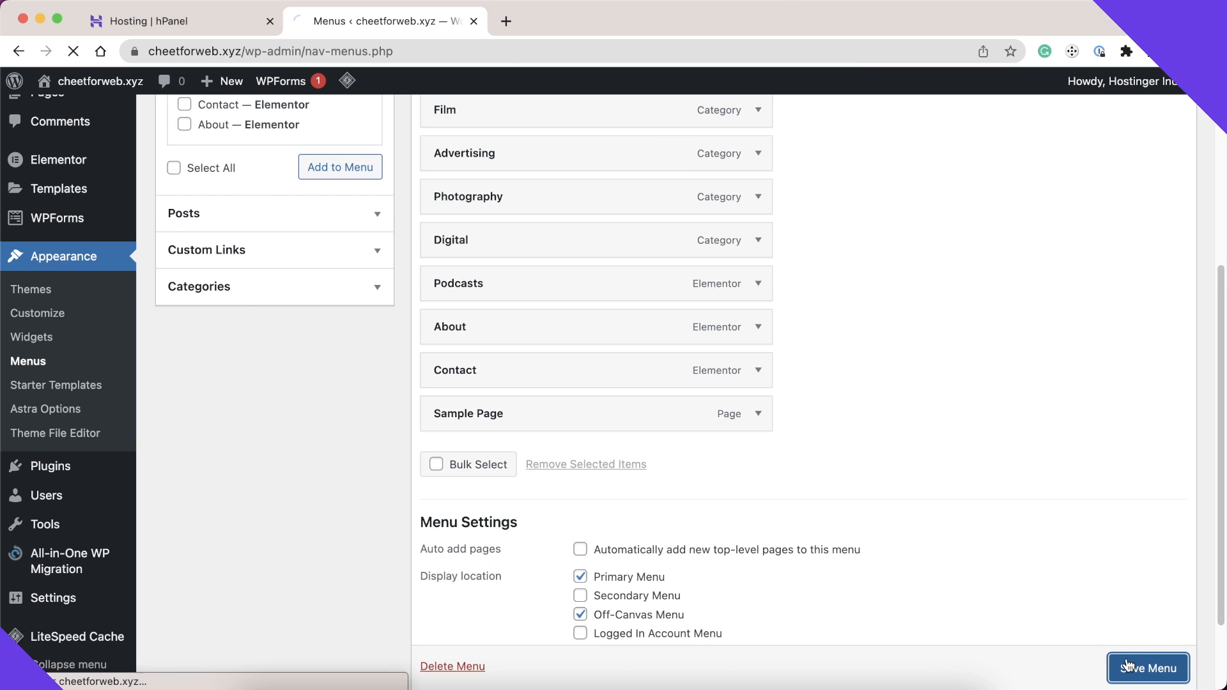